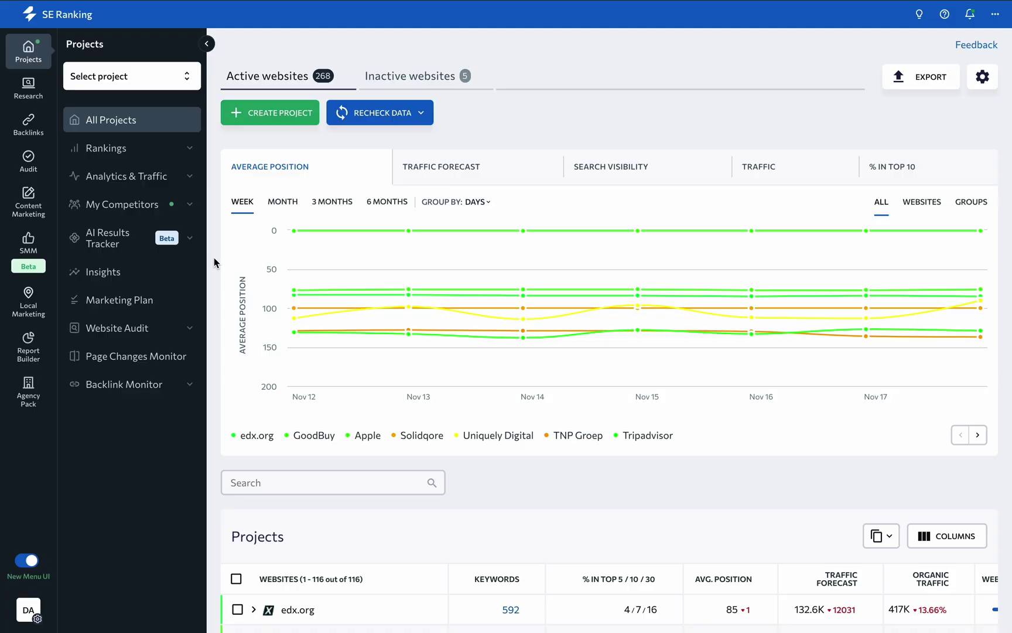
Go to Content Marketing's Content Editor article list and sort it by status
left_click(24, 224)
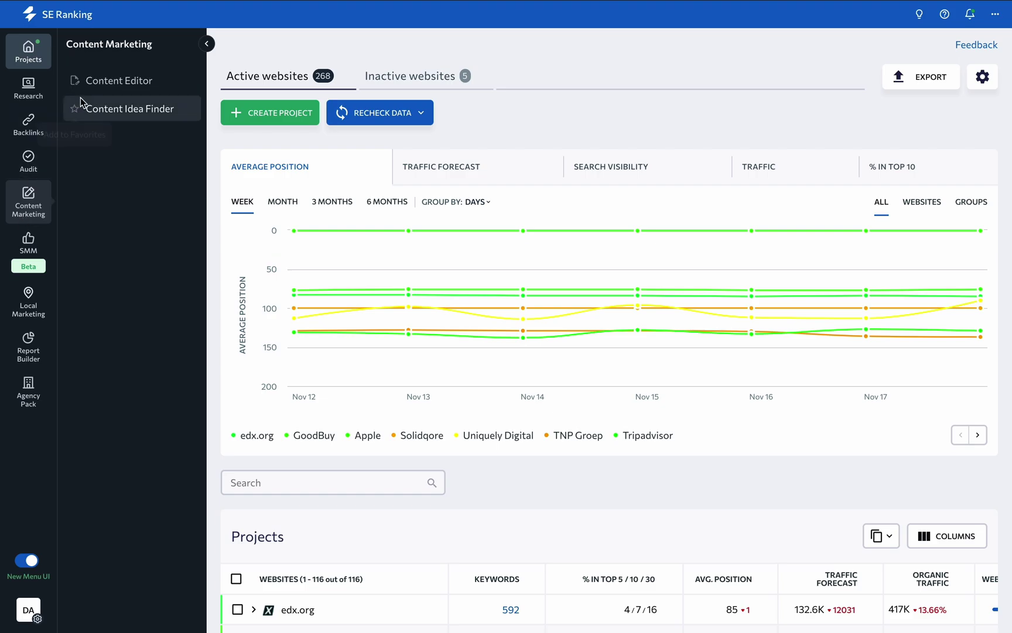
left_click(151, 90)
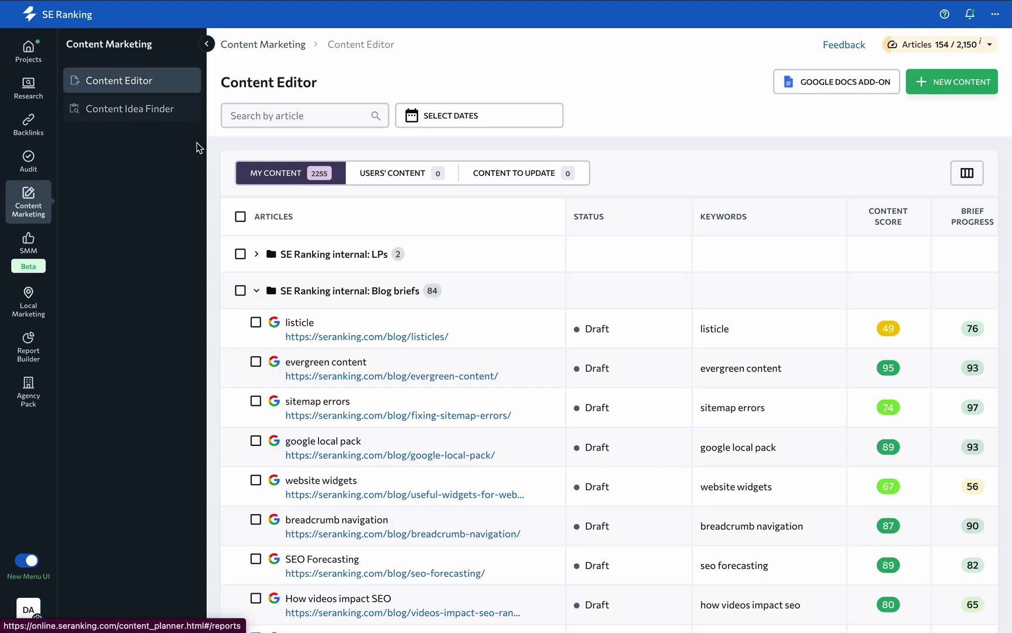
scroll(216, 274, "down", 2)
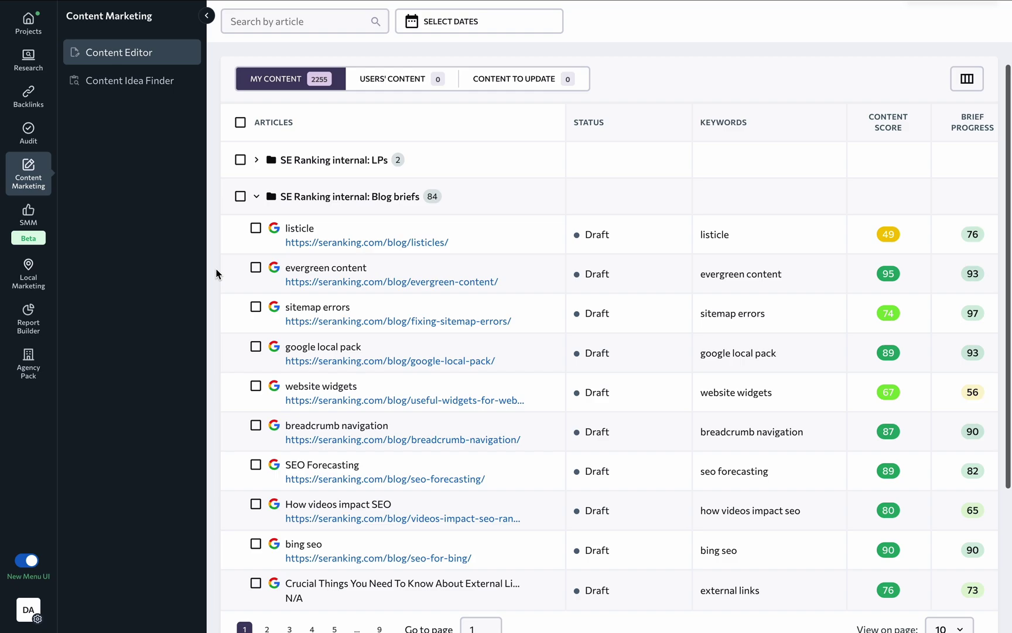
left_click(619, 127)
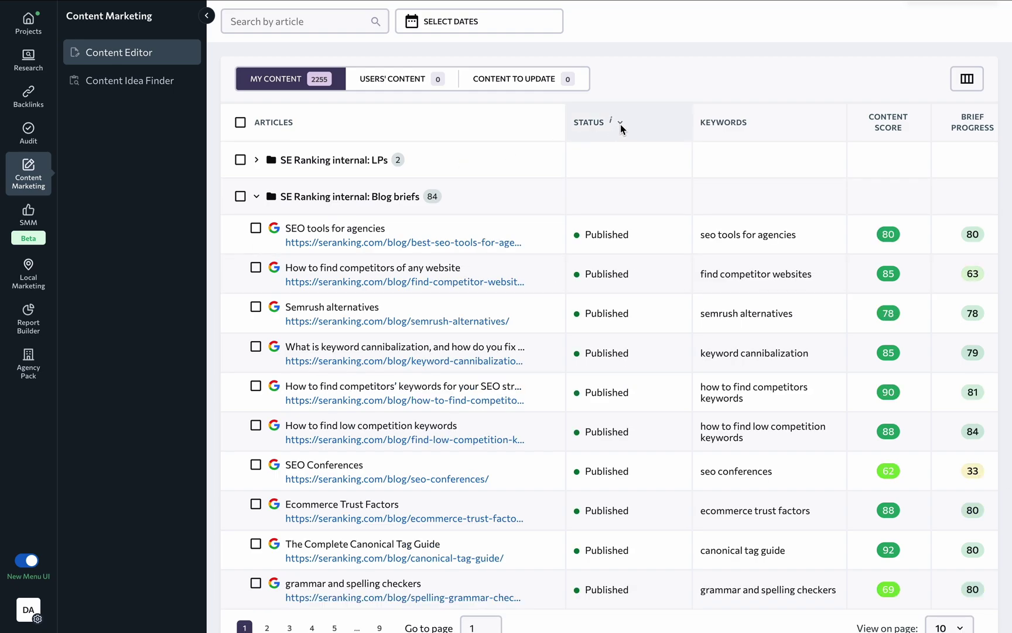
scroll(620, 125, "up", 2)
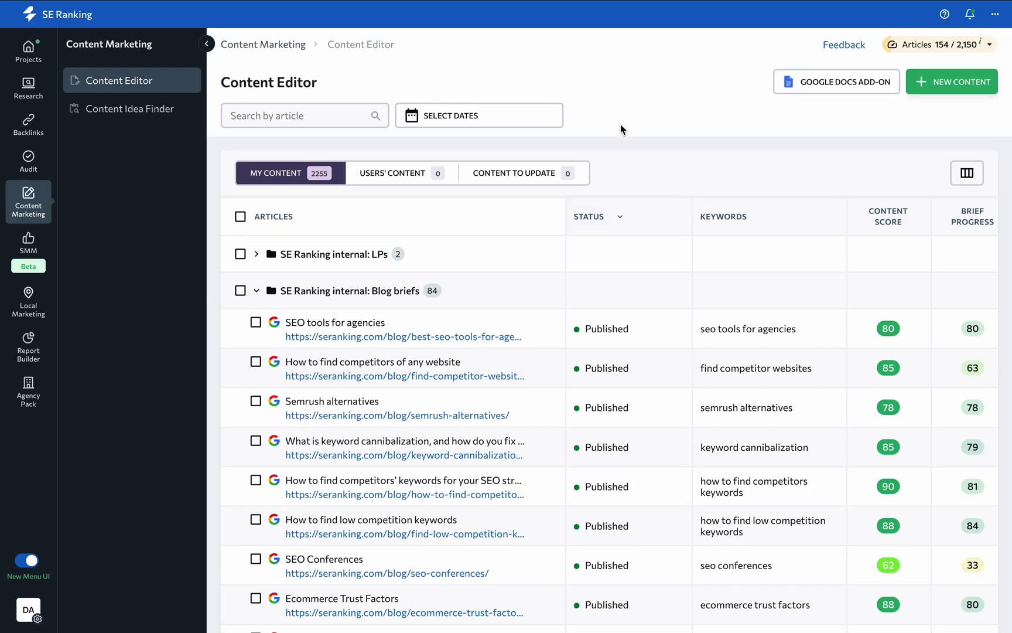
Start new content with the single primary keyword 'ai-driven seo content creation', briefly trying batch keyword mode
left_click(922, 87)
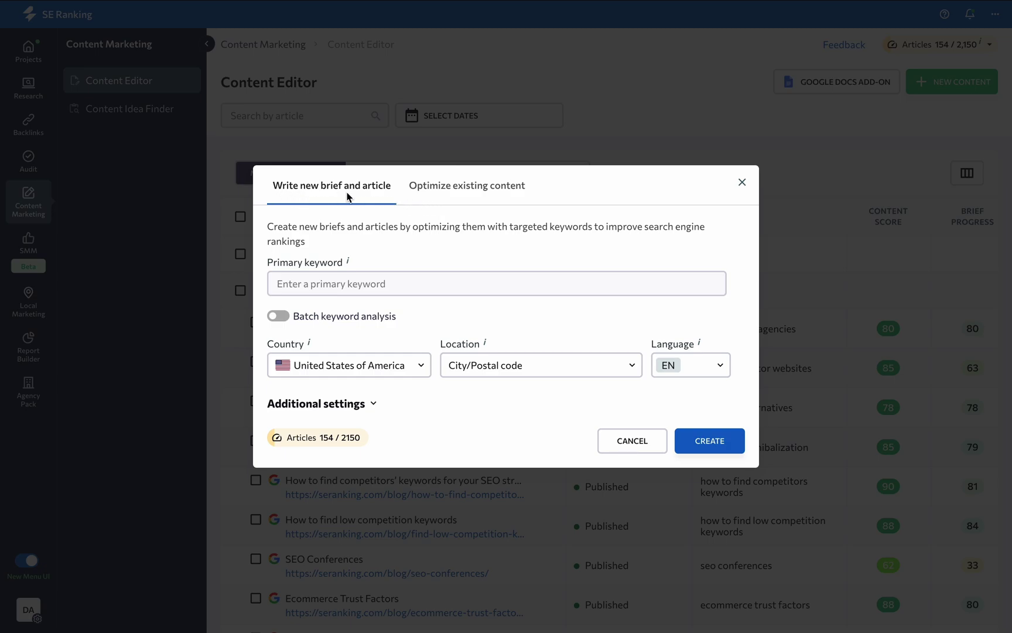
left_click(445, 293)
type("ai-driven seo content creation")
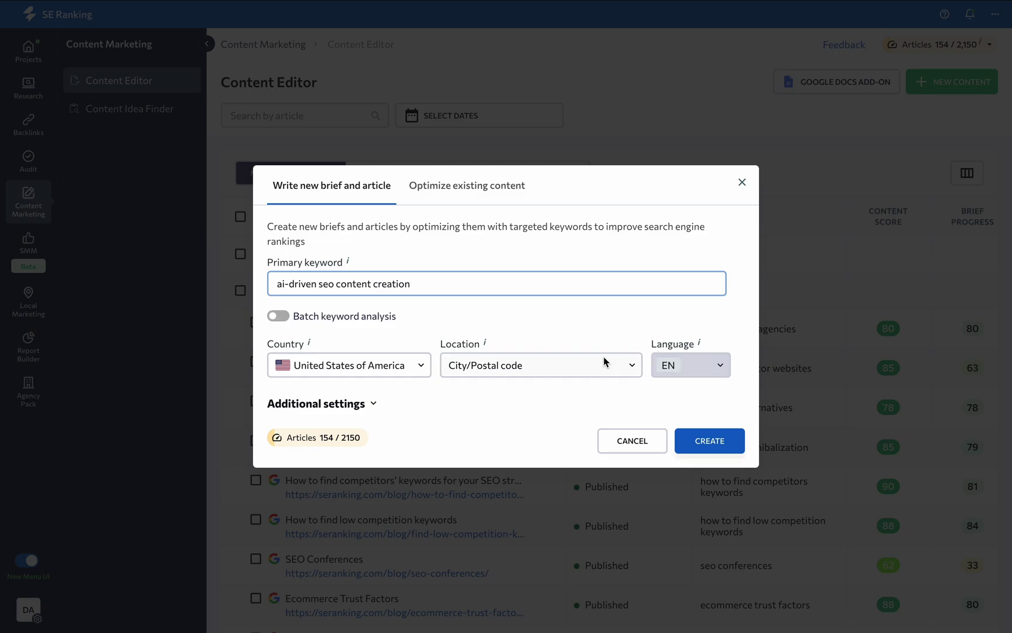
left_click(278, 315)
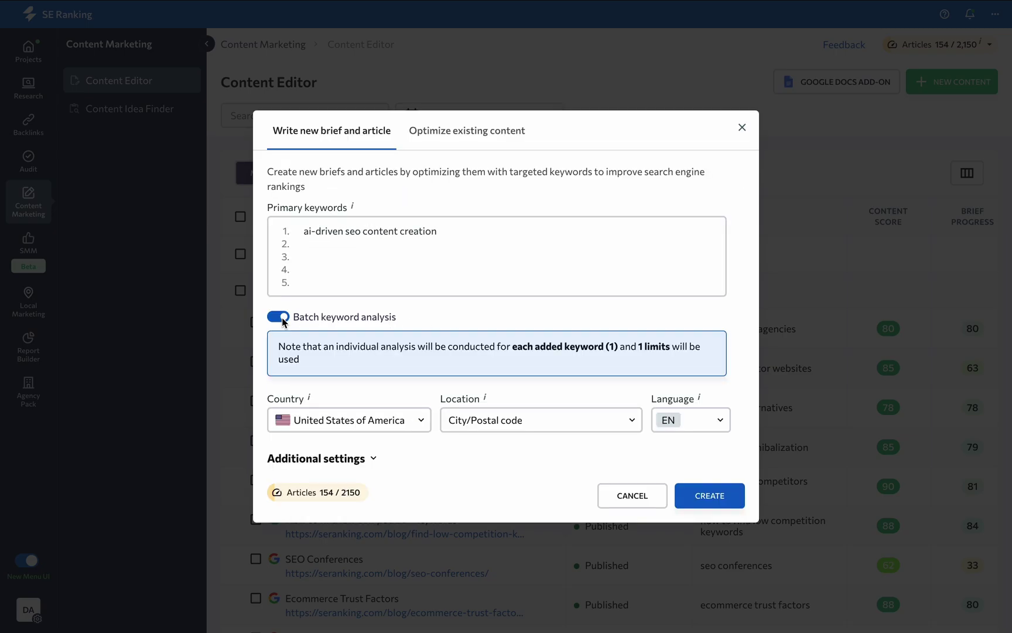
key("Return")
type("ai generated content")
key("Return")
type("content ai")
key("Return")
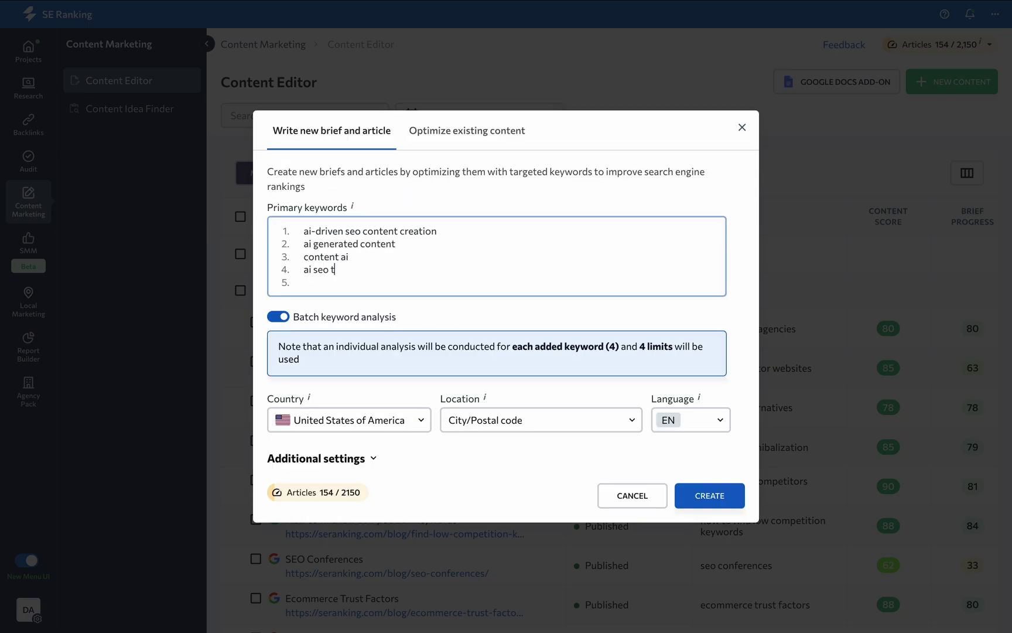
type("ai social")
key("Return")
type("ai for content marketing")
left_click(284, 318)
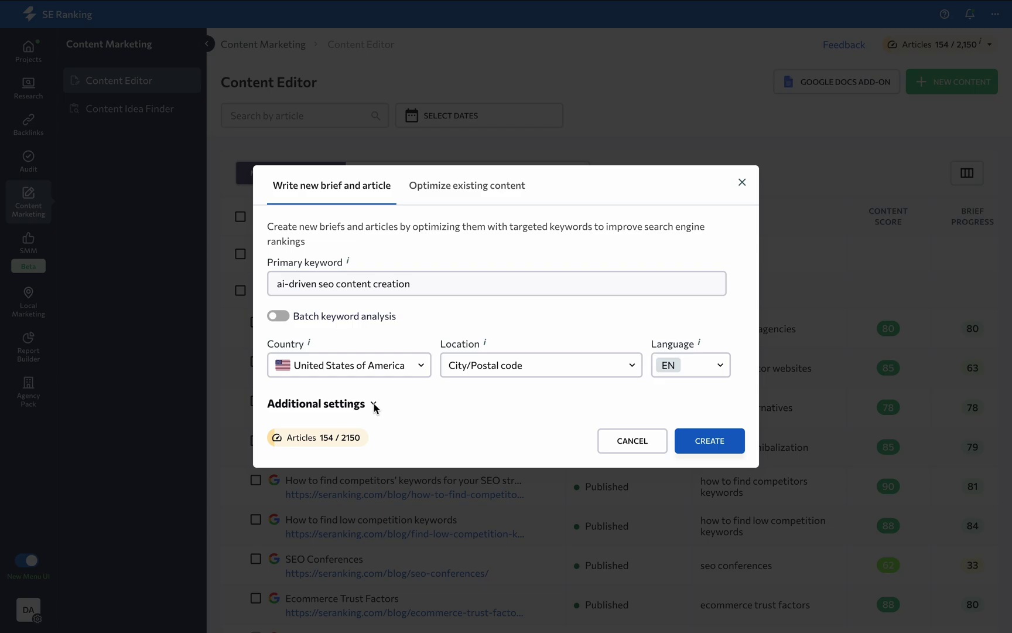
left_click(373, 404)
left_click(300, 327)
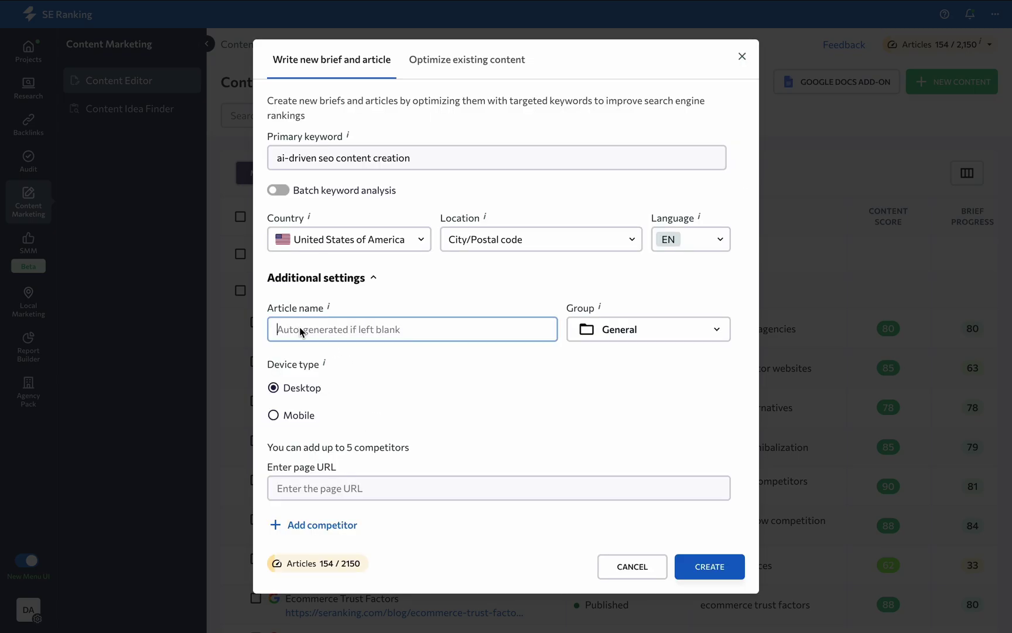
left_click(333, 387)
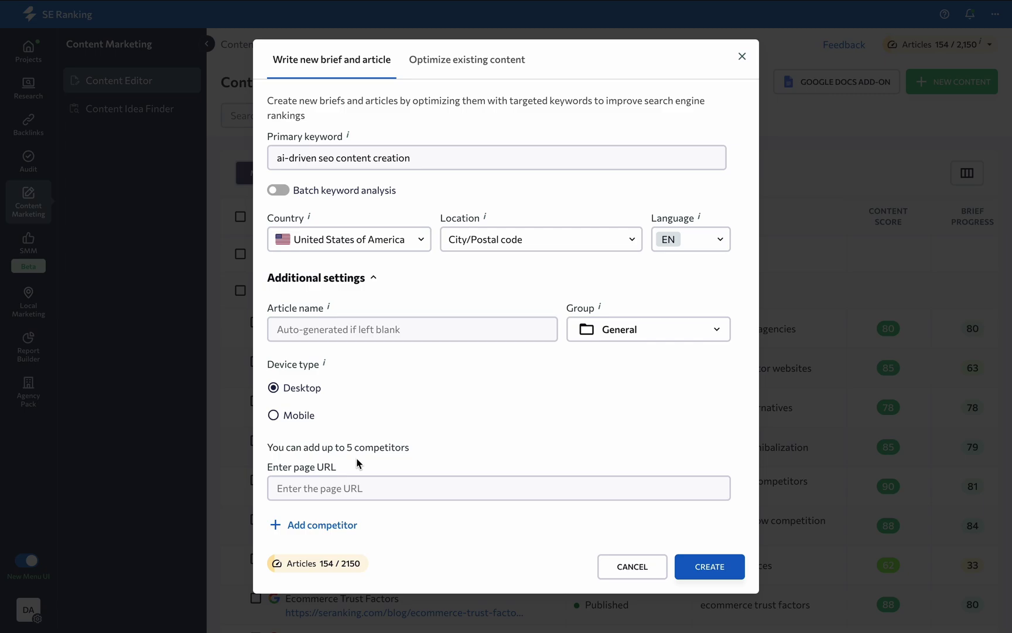
left_click(325, 491)
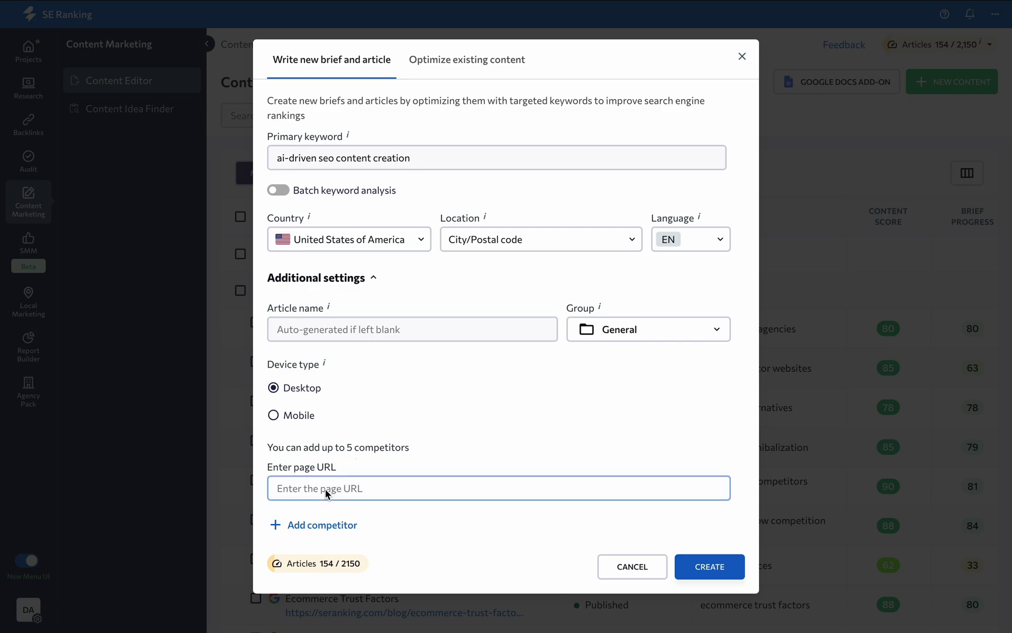
type("https://seranking.com/blog/ai-seo/")
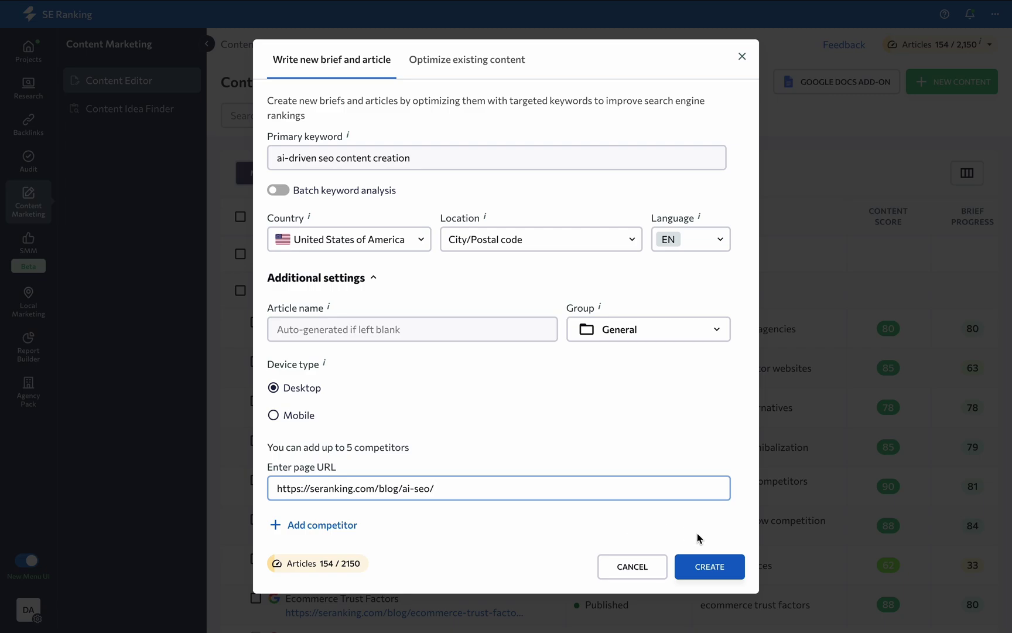
left_click(709, 567)
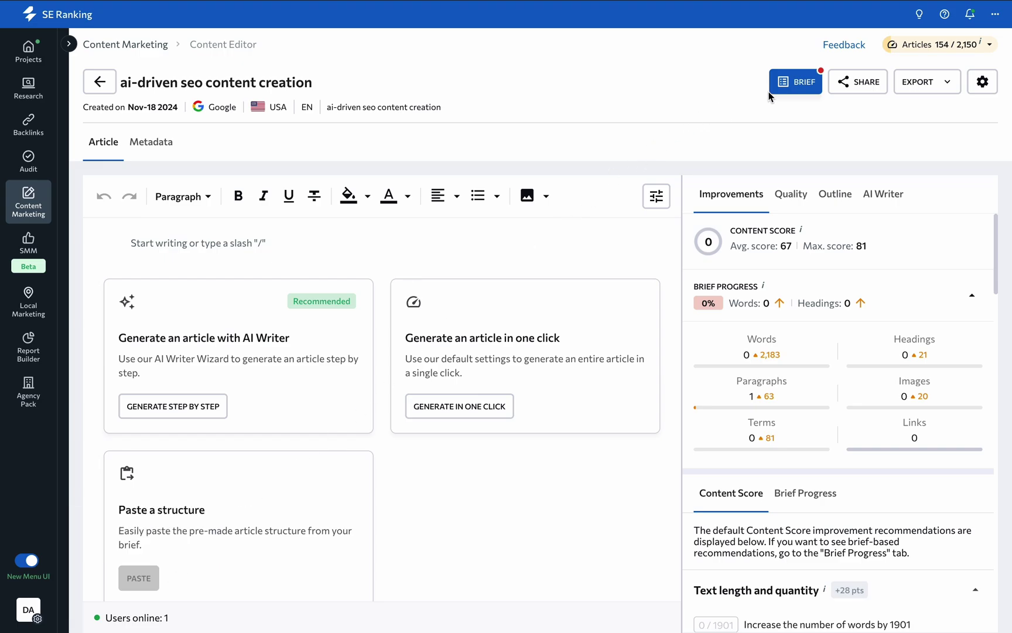
Wait for the empty article editor to load, then bring up its brief settings
left_click(802, 91)
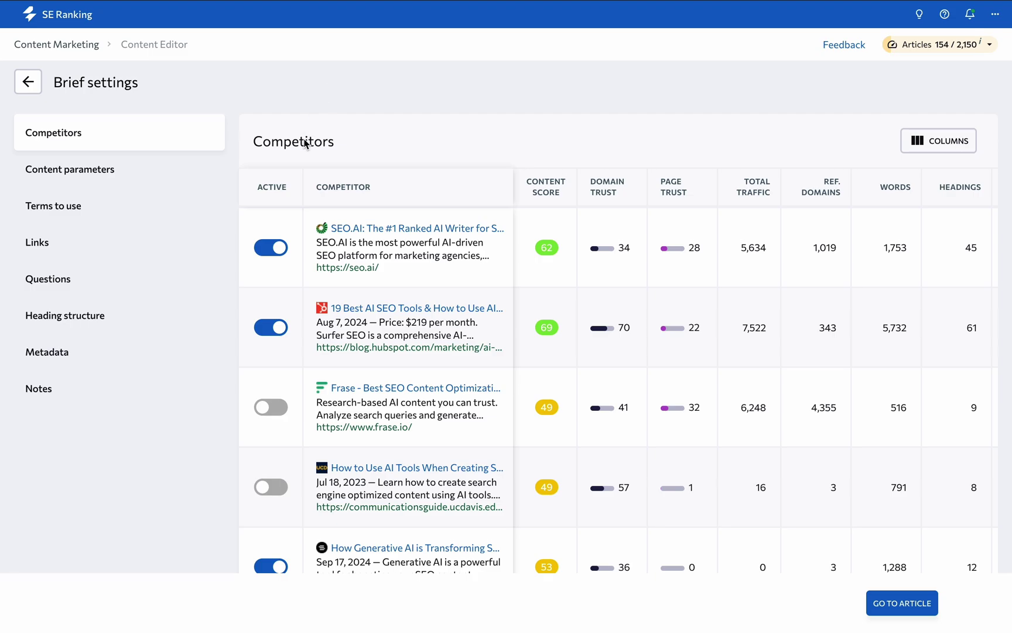
scroll(300, 160, "down", 2)
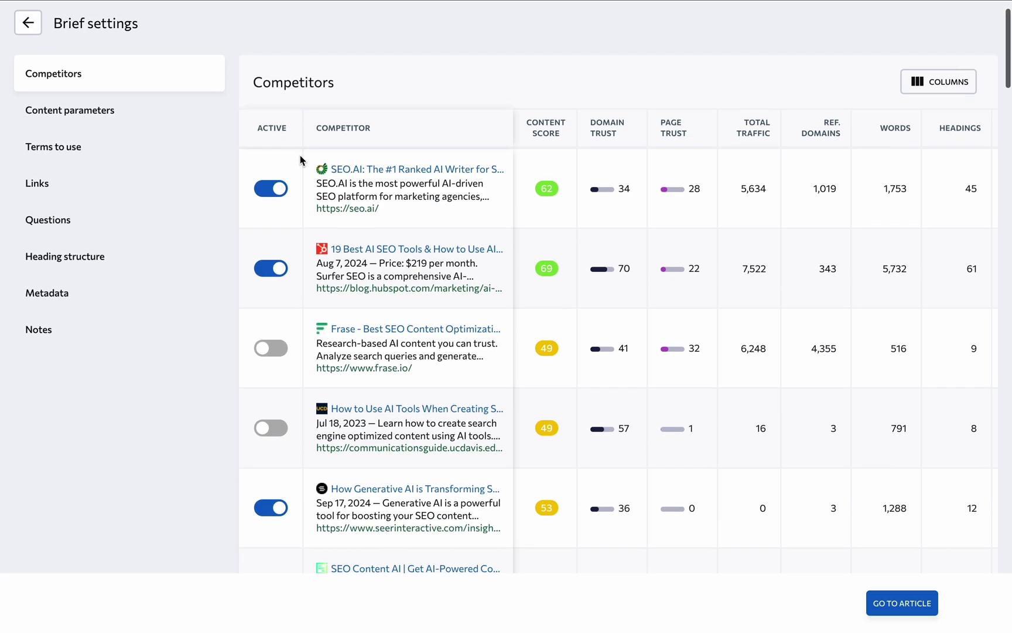
scroll(300, 160, "down", 3)
scroll(300, 161, "down", 3)
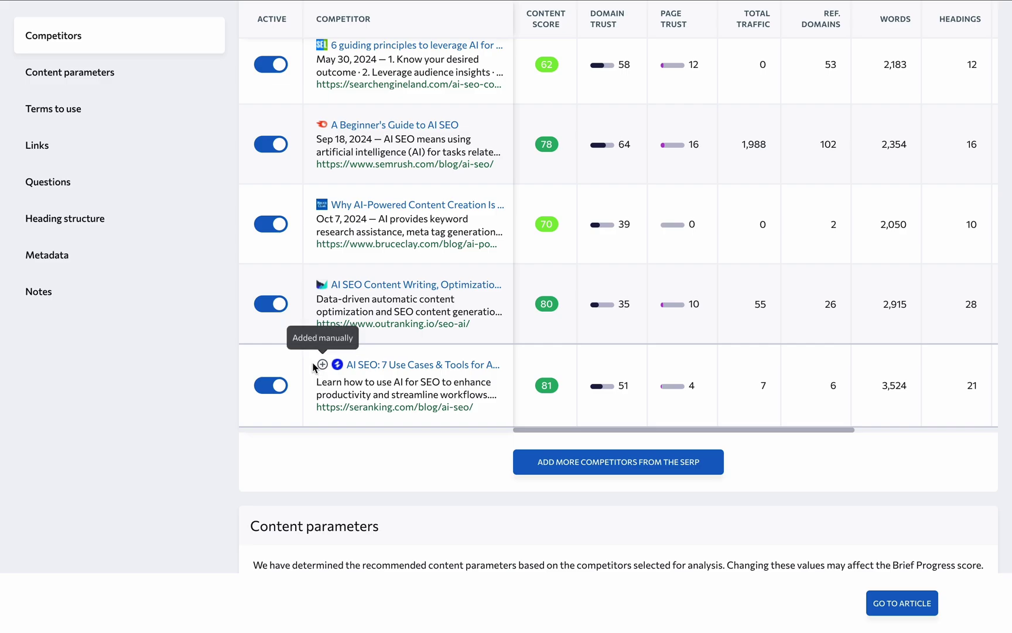
scroll(313, 367, "up", 10)
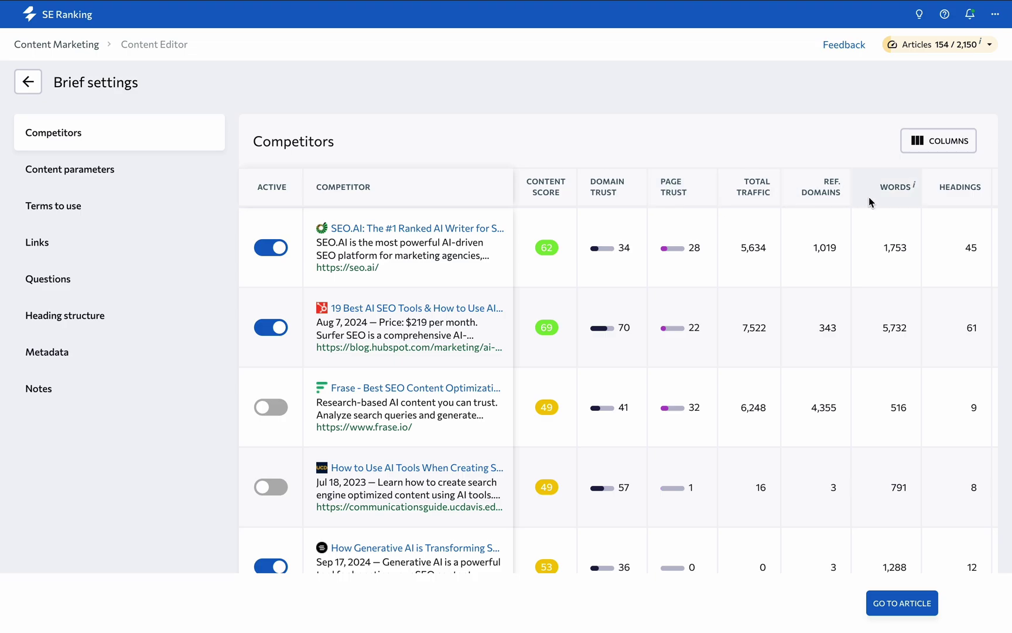
scroll(871, 228, "right", 3)
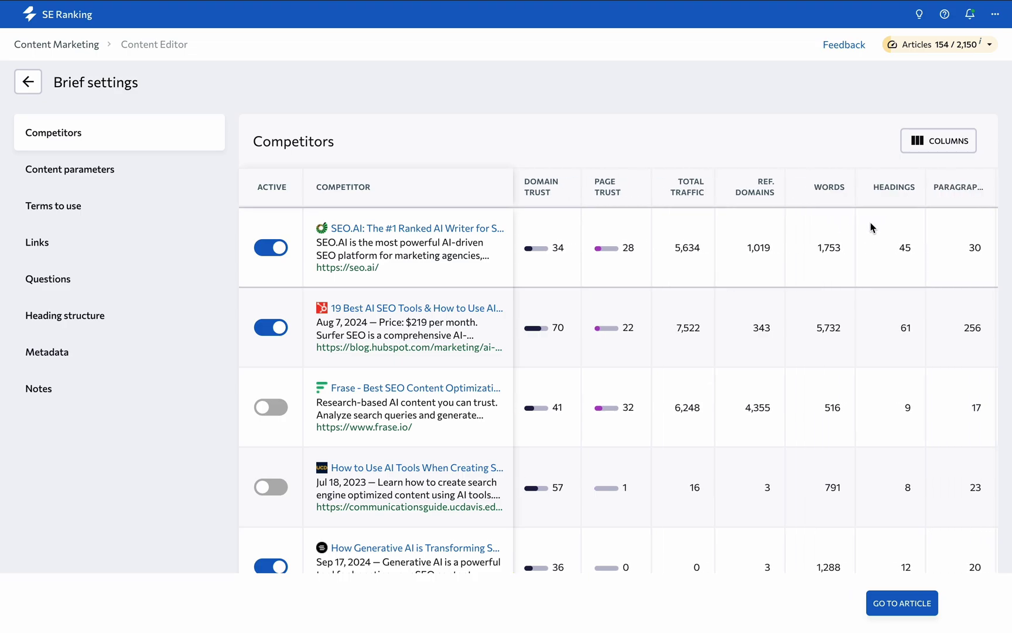
scroll(871, 227, "right", 2)
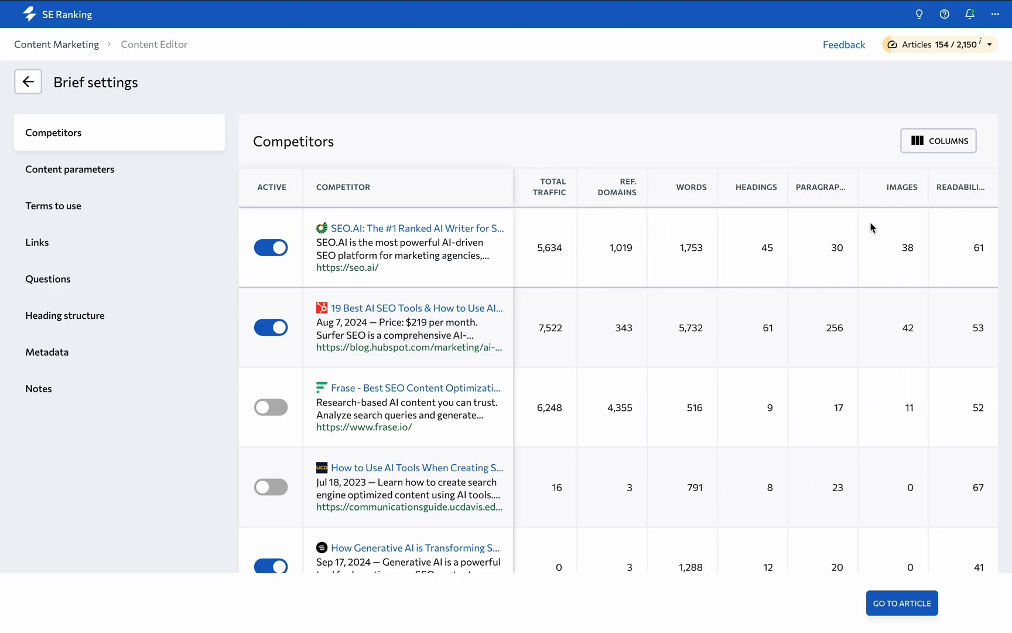
Toggle the Frase competitor page on and back off in the Competitors table
left_click(266, 417)
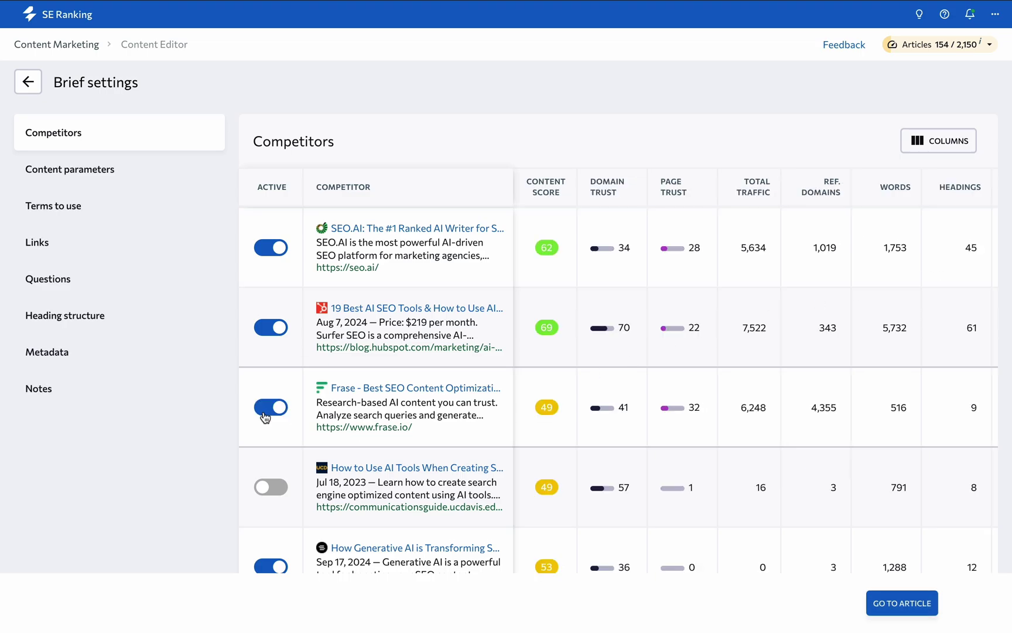
left_click(265, 417)
scroll(264, 416, "down", 2)
scroll(265, 416, "down", 3)
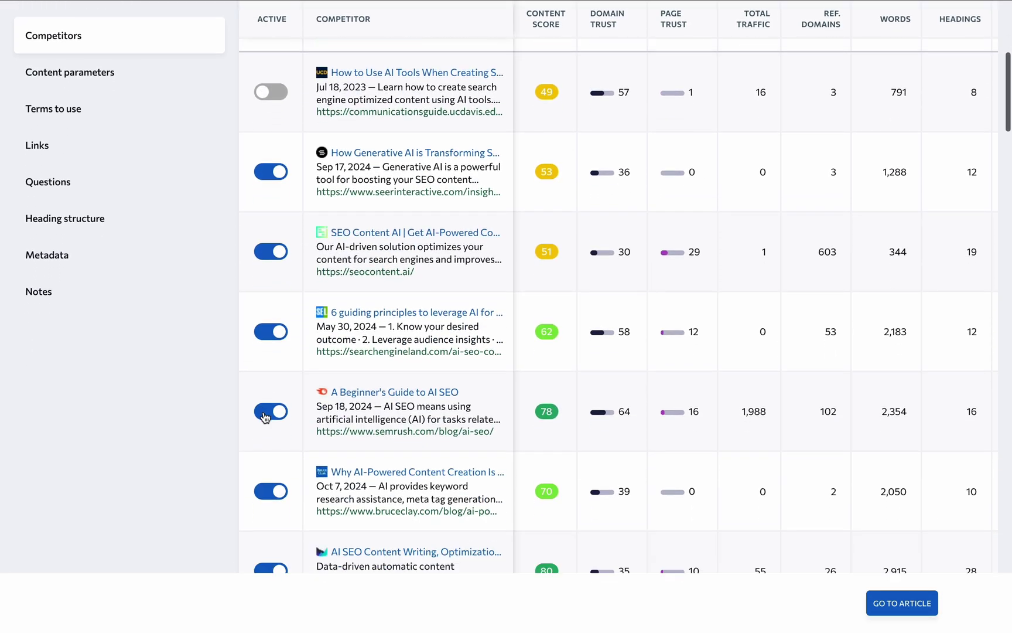
scroll(265, 417, "down", 1)
scroll(265, 417, "down", 3)
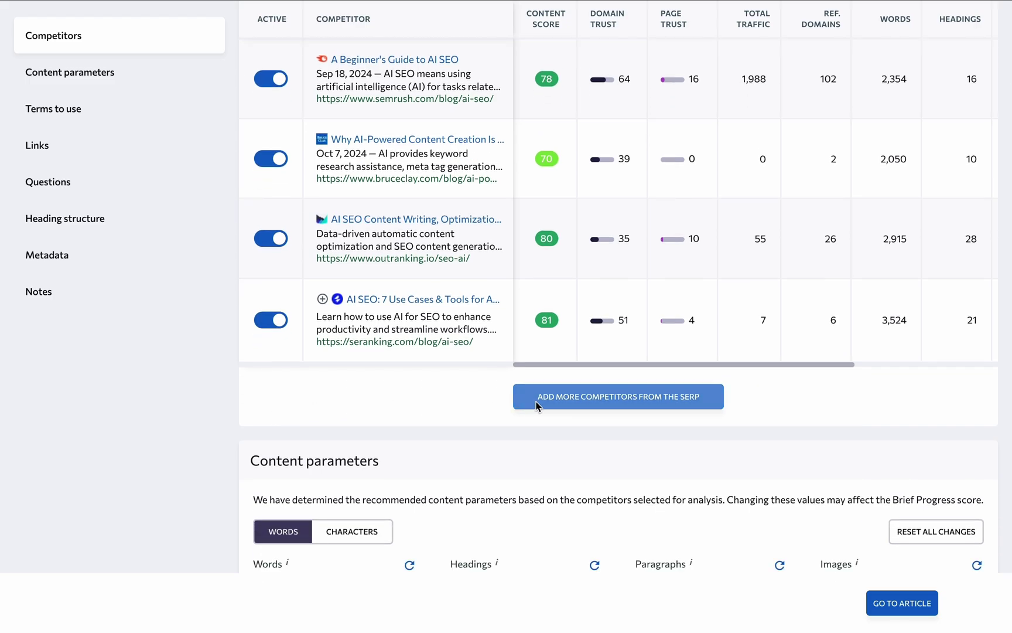
scroll(634, 405, "down", 1)
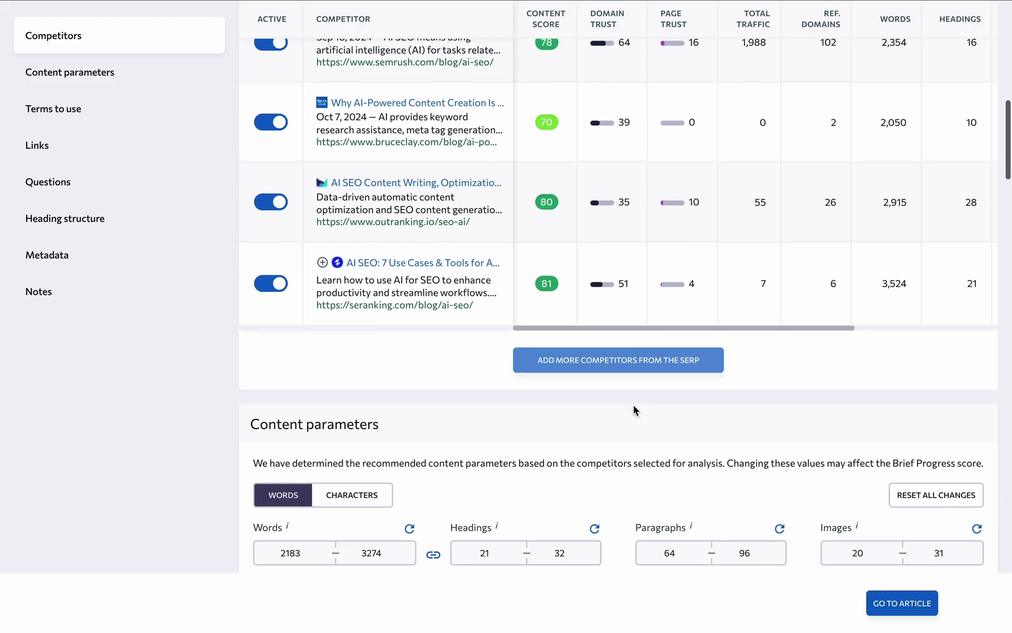
scroll(633, 405, "down", 1)
scroll(634, 405, "down", 1)
scroll(634, 405, "down", 1)
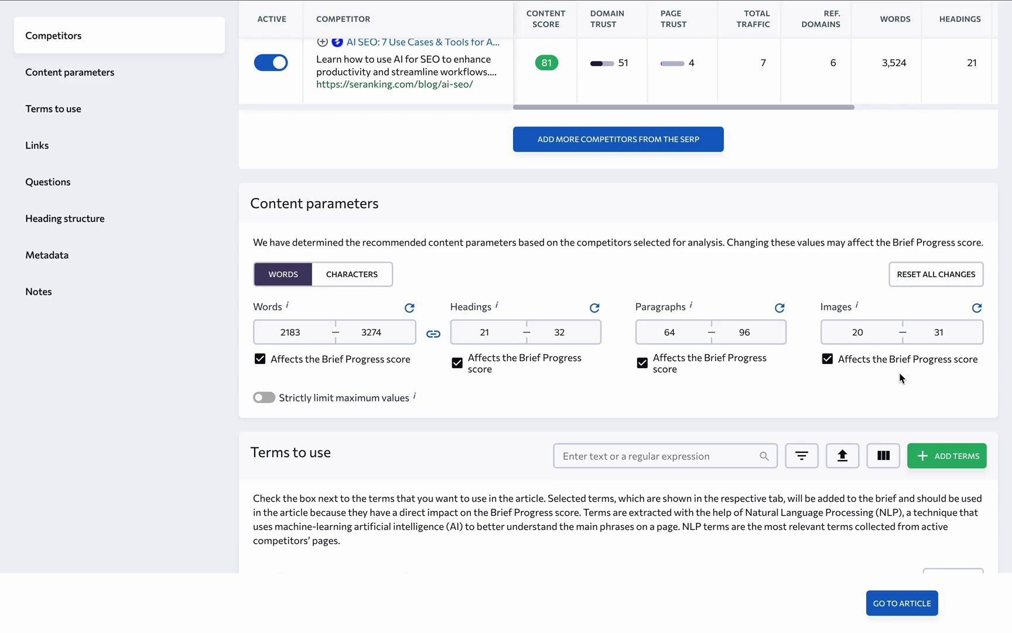
Select the Images maximum value of 31 so it can be replaced with 30
left_click(937, 331)
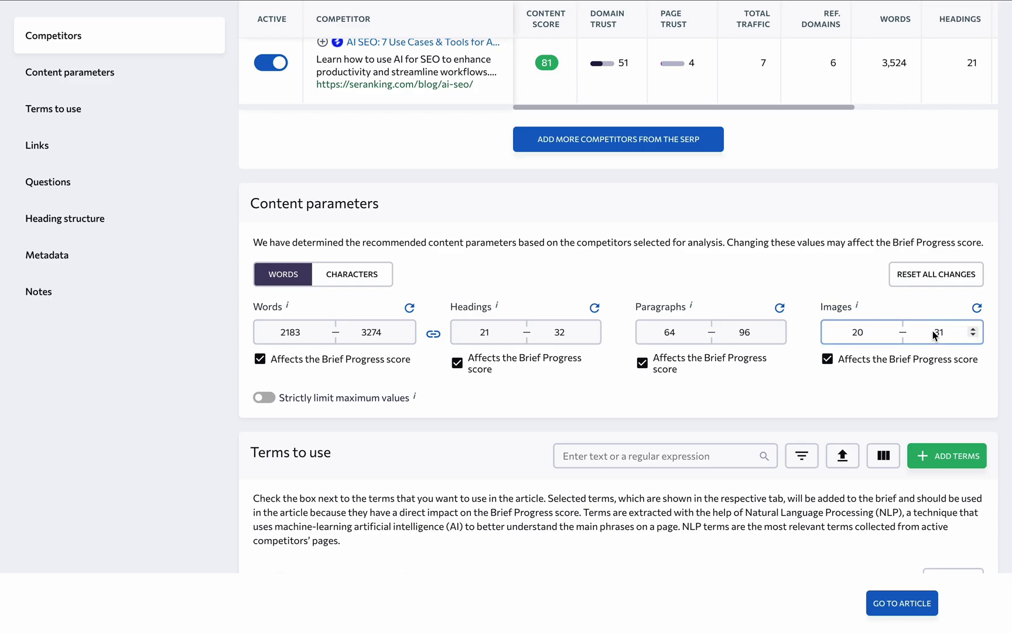
left_click_drag(933, 333, 949, 336)
type("30")
scroll(939, 349, "down", 5)
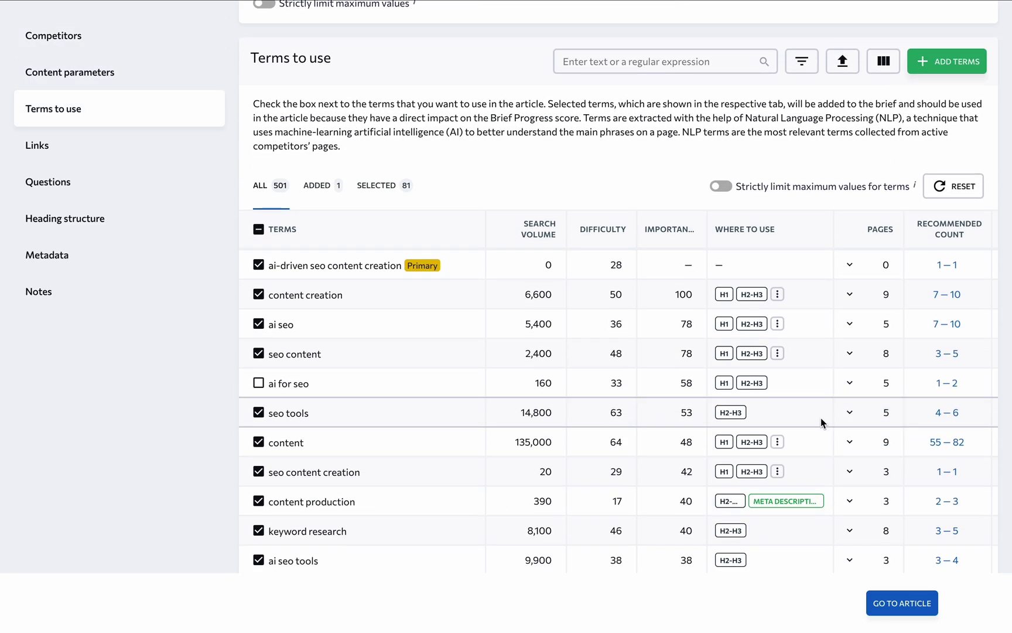
scroll(821, 418, "down", 1)
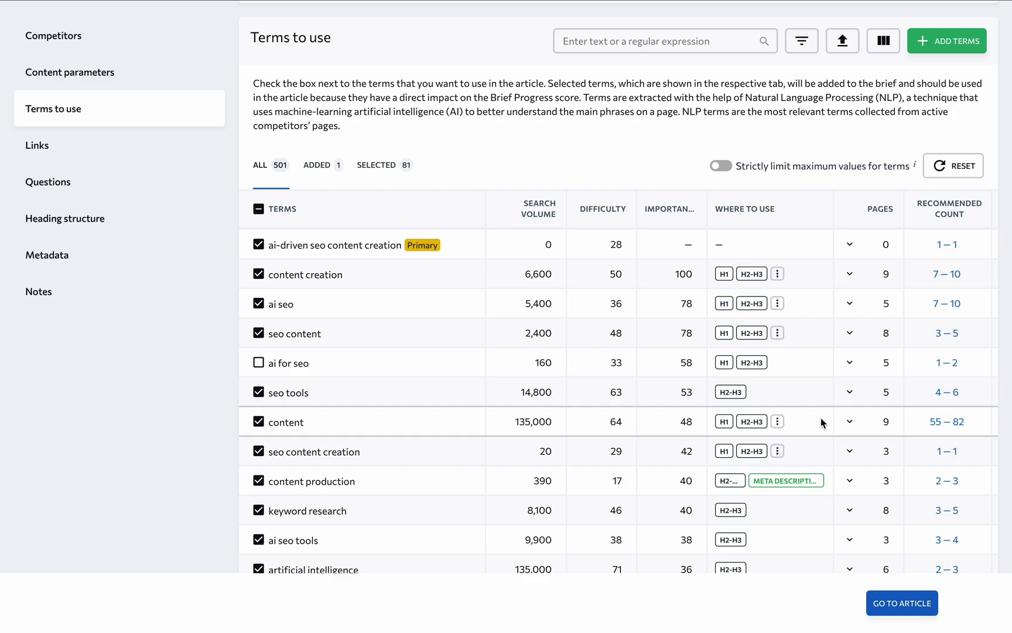
mouse_move(471, 266)
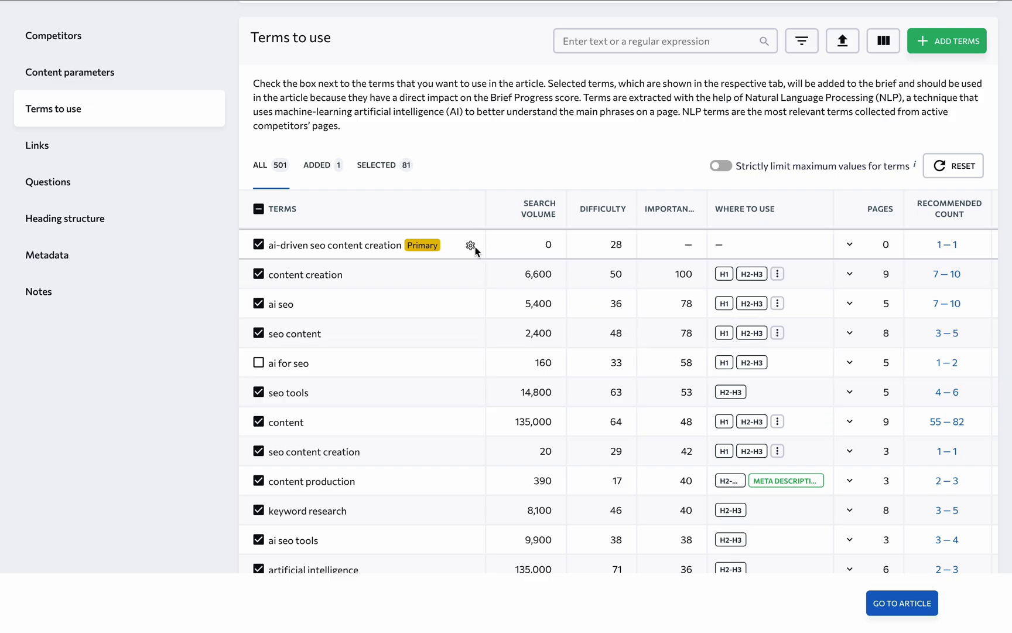
scroll(475, 250, "down", 3)
scroll(472, 253, "up", 2)
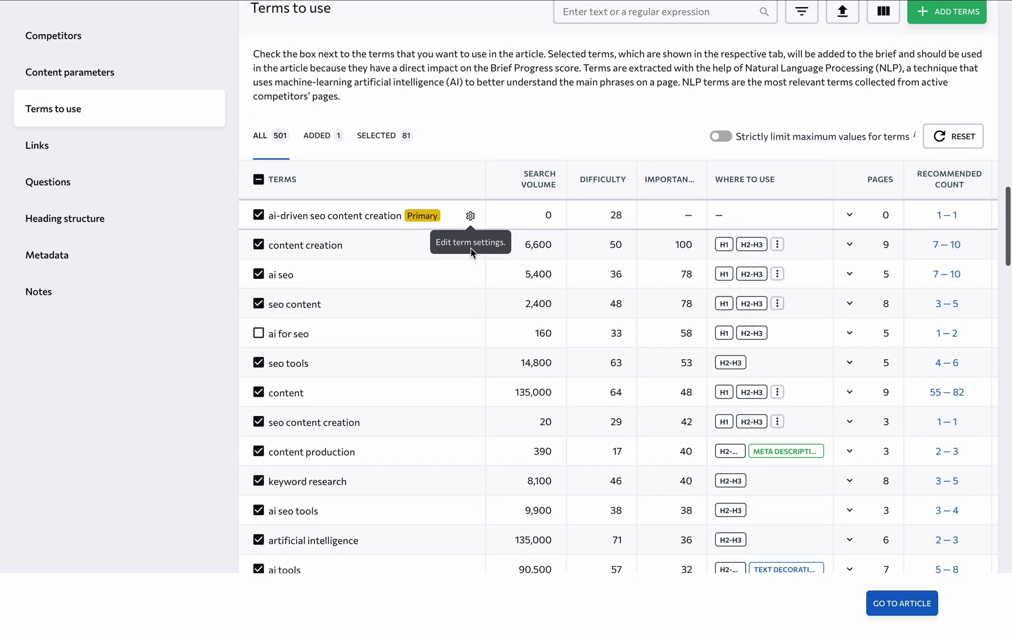
scroll(473, 249, "up", 2)
Review the Terms to use counts and densities, toggling the filter panel open and closed
left_click(806, 90)
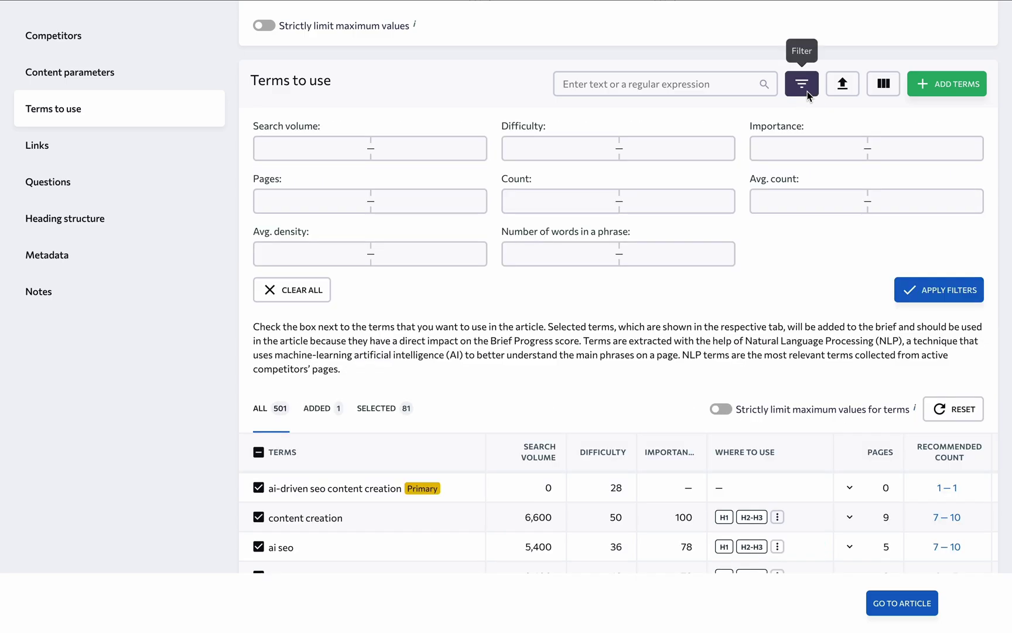
left_click(807, 89)
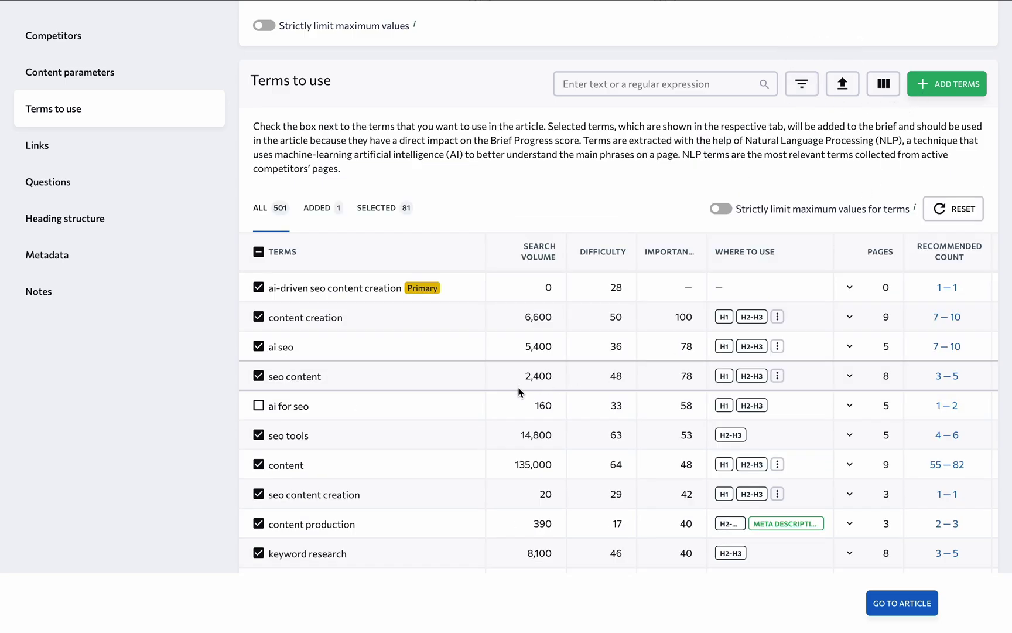
scroll(519, 391, "down", 1)
scroll(518, 392, "down", 1)
scroll(519, 392, "down", 2)
scroll(518, 392, "down", 1)
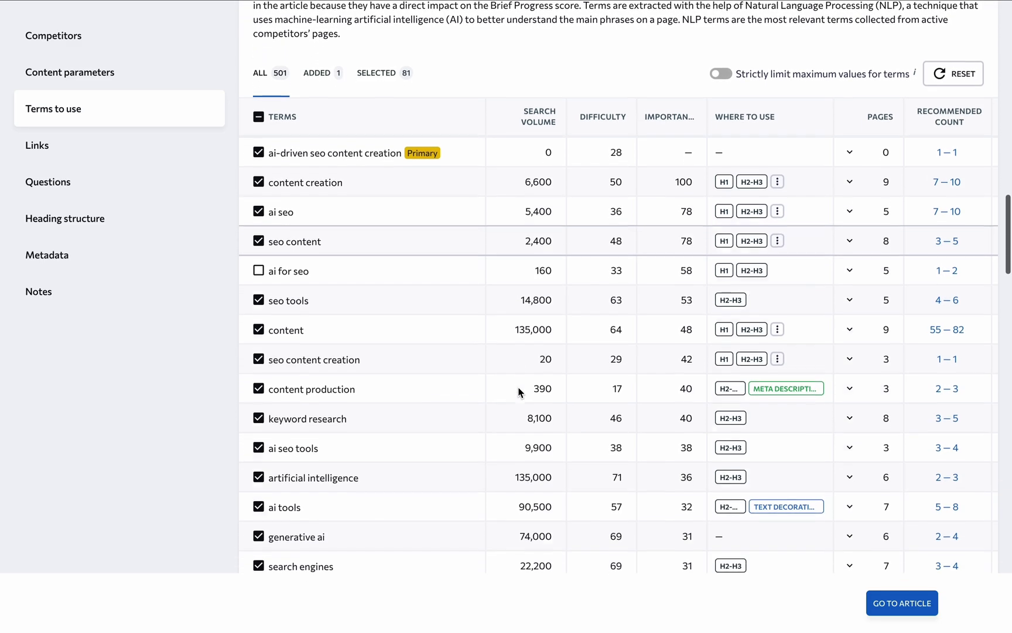
scroll(519, 391, "down", 1)
scroll(519, 391, "down", 1)
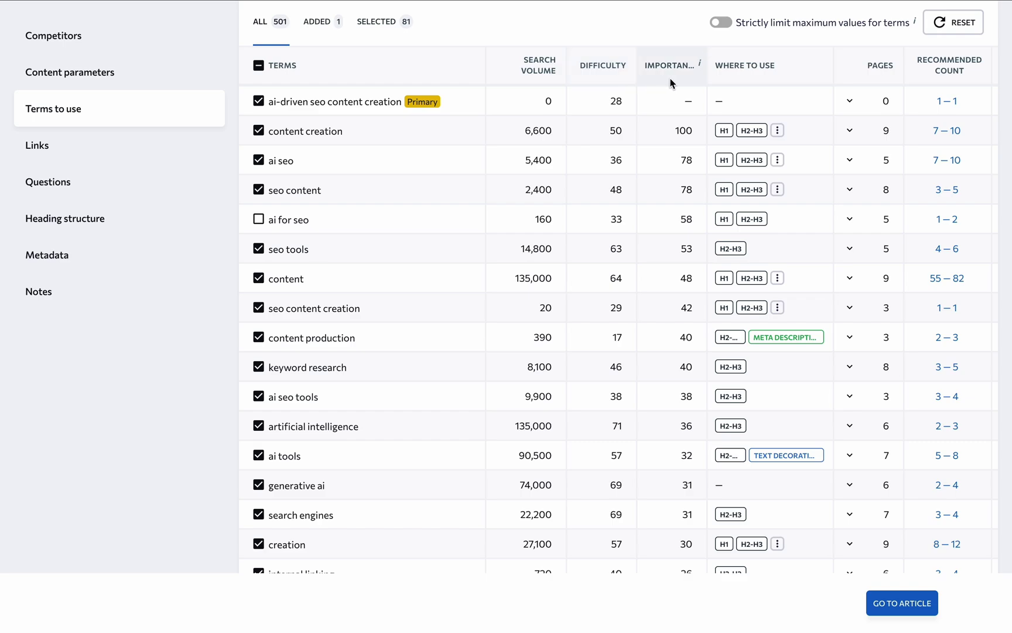
mouse_move(699, 63)
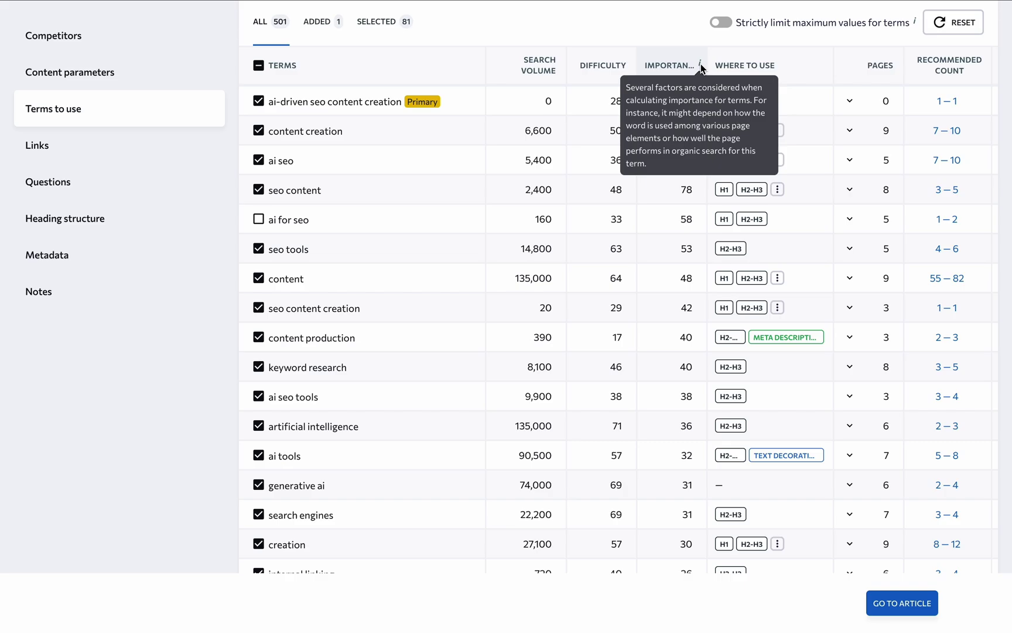
scroll(698, 47, "right", 2)
scroll(698, 46, "right", 3)
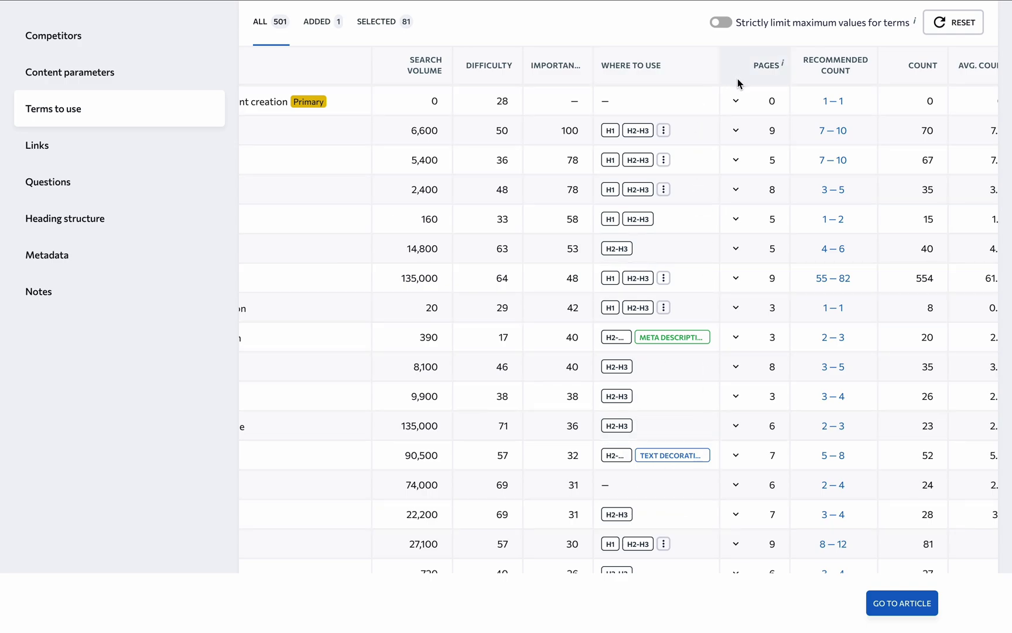
scroll(738, 80, "right", 2)
scroll(737, 78, "right", 3)
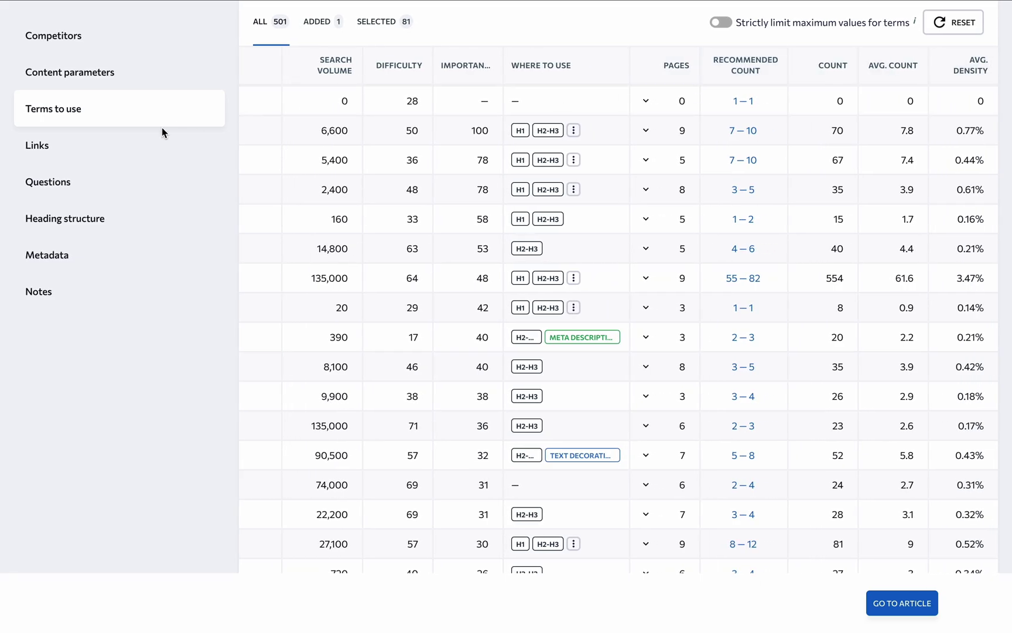
left_click(124, 148)
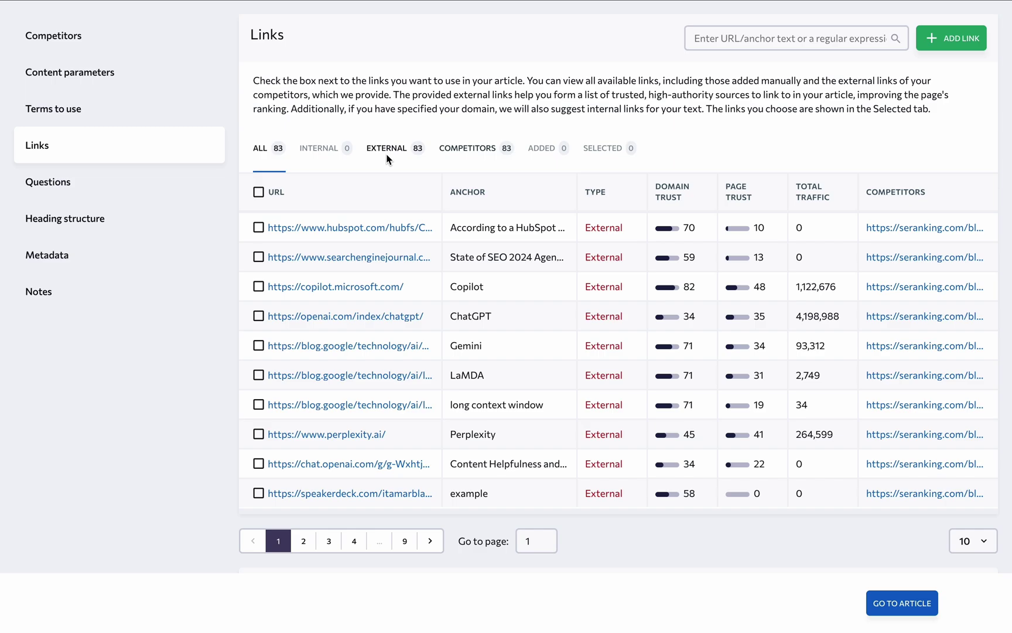
Review the suggested links, then move to the brief's Questions section
left_click(123, 183)
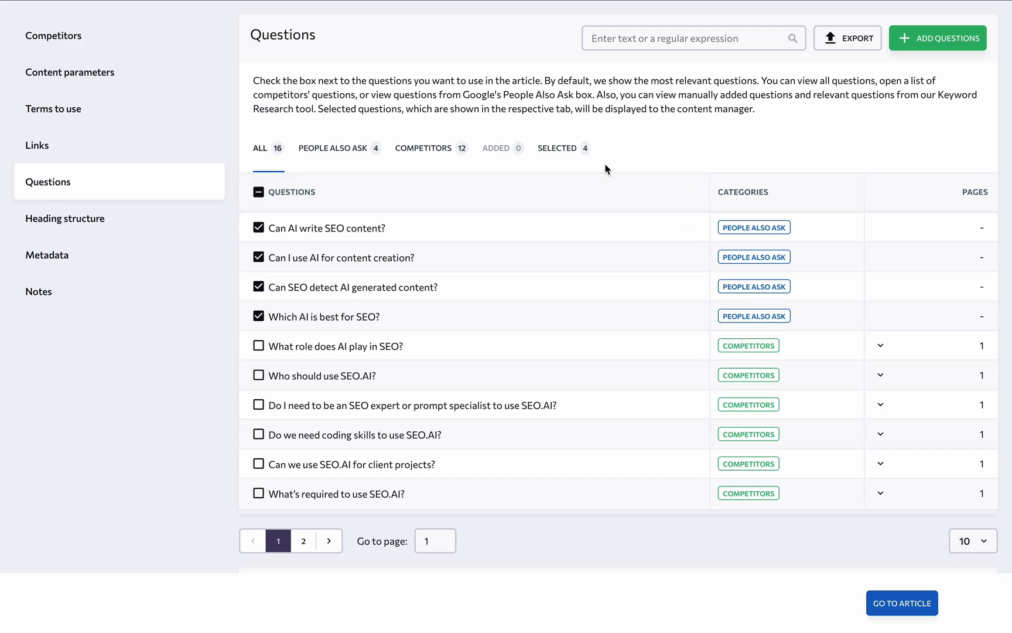
mouse_move(509, 465)
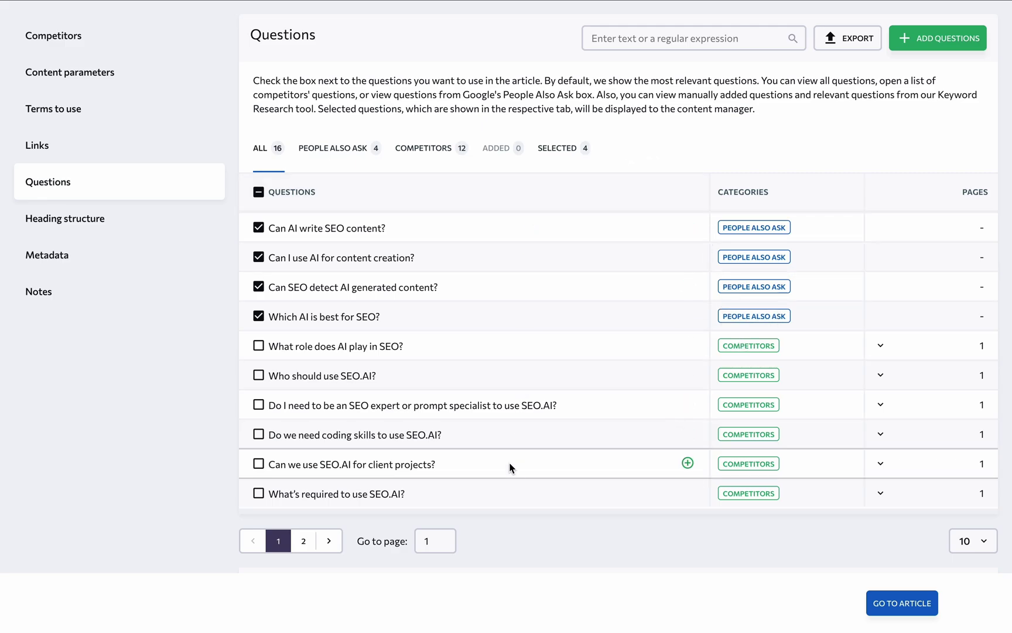
Add seo.ai's data-science-plus-SEO-expertise heading from Competitors' Headings, after reviewing AI Writer suggestions
left_click(134, 219)
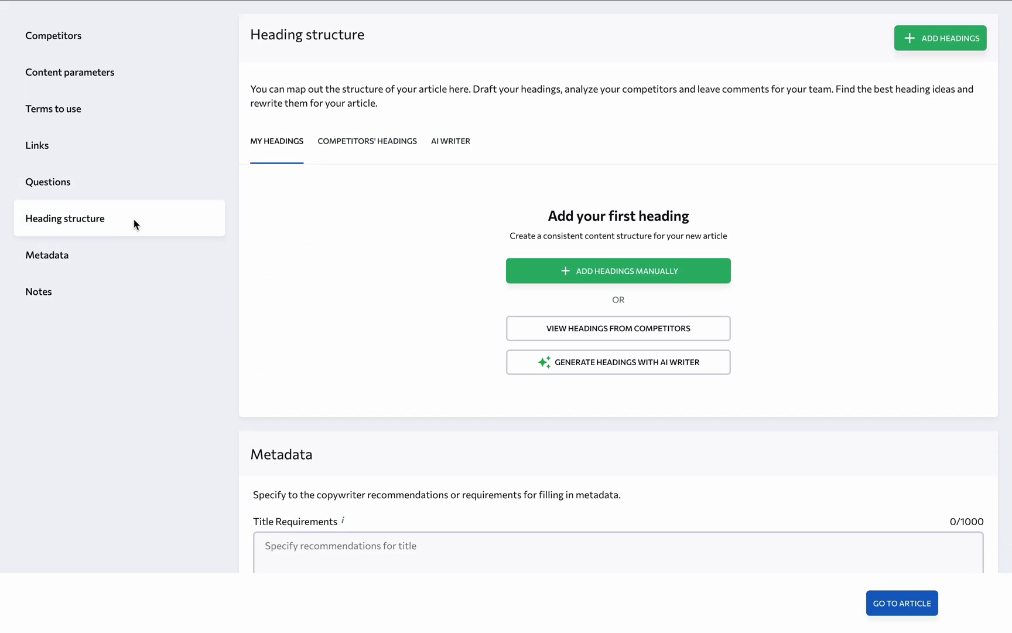
left_click(556, 266)
left_click(568, 286)
key("Escape")
left_click(608, 325)
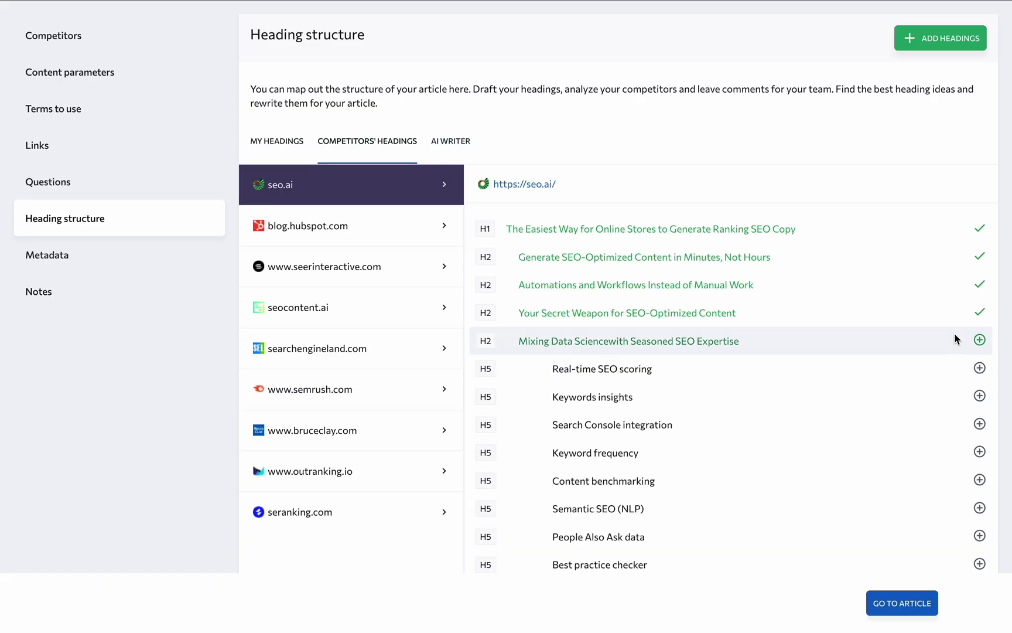
left_click(979, 339)
scroll(922, 393, "up", 3)
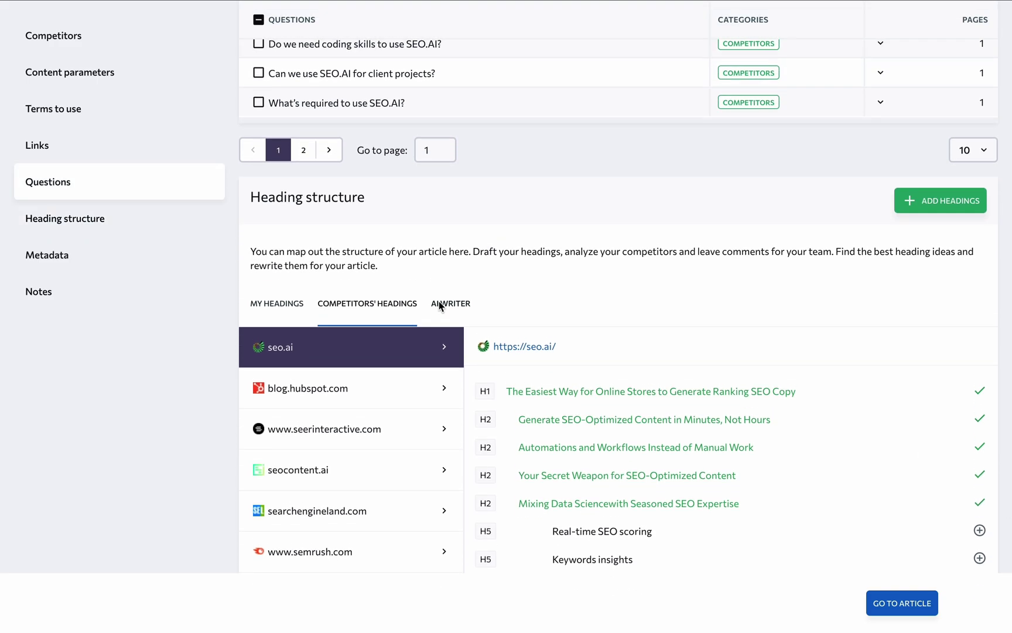
left_click(441, 306)
scroll(457, 330, "down", 2)
left_click(445, 520)
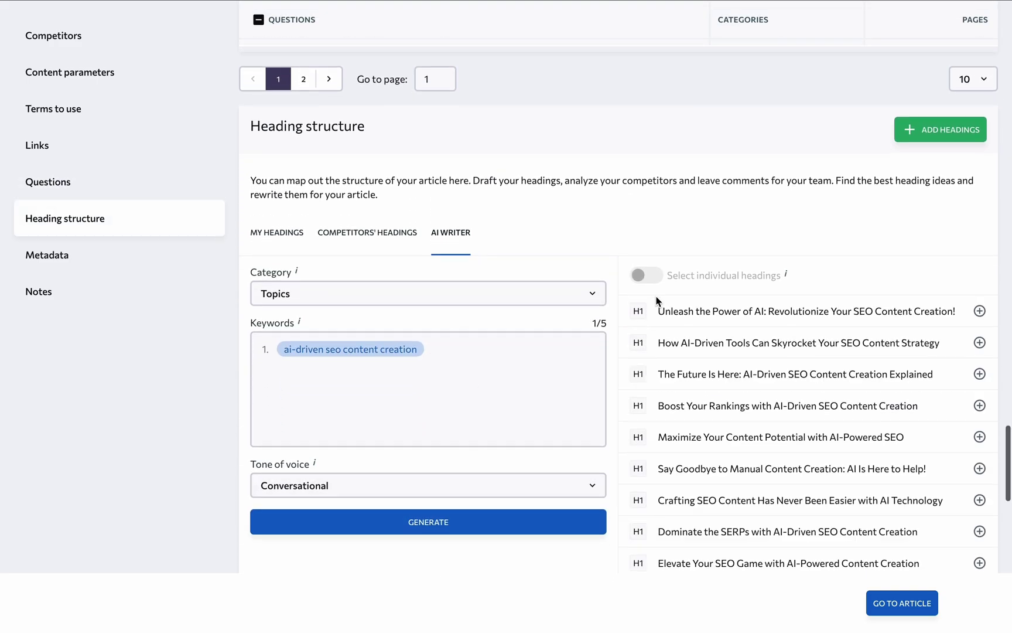
scroll(657, 301, "down", 2)
left_click(162, 253)
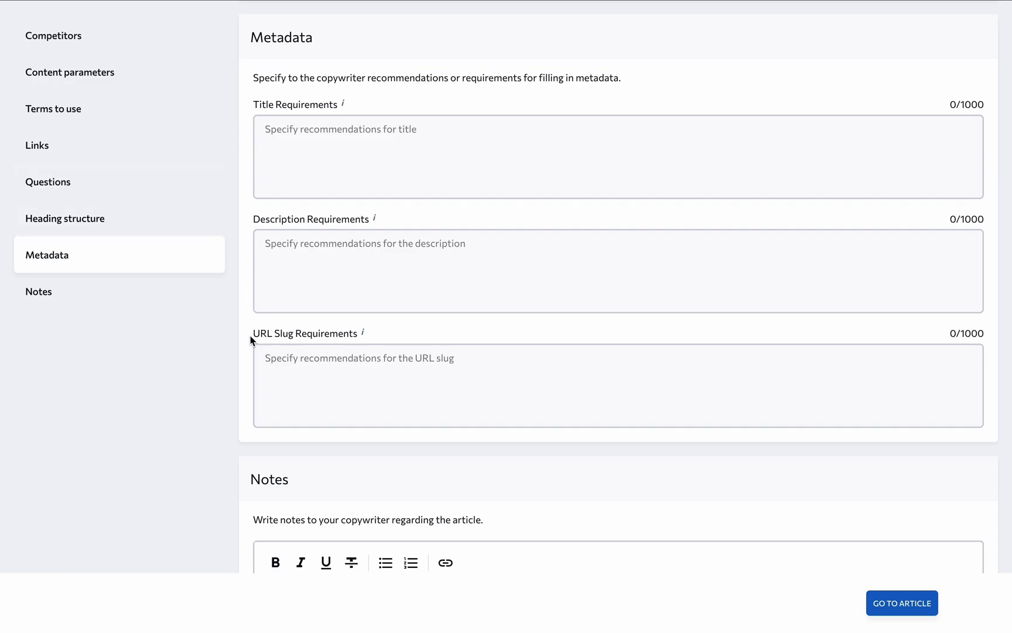
scroll(252, 359, "down", 2)
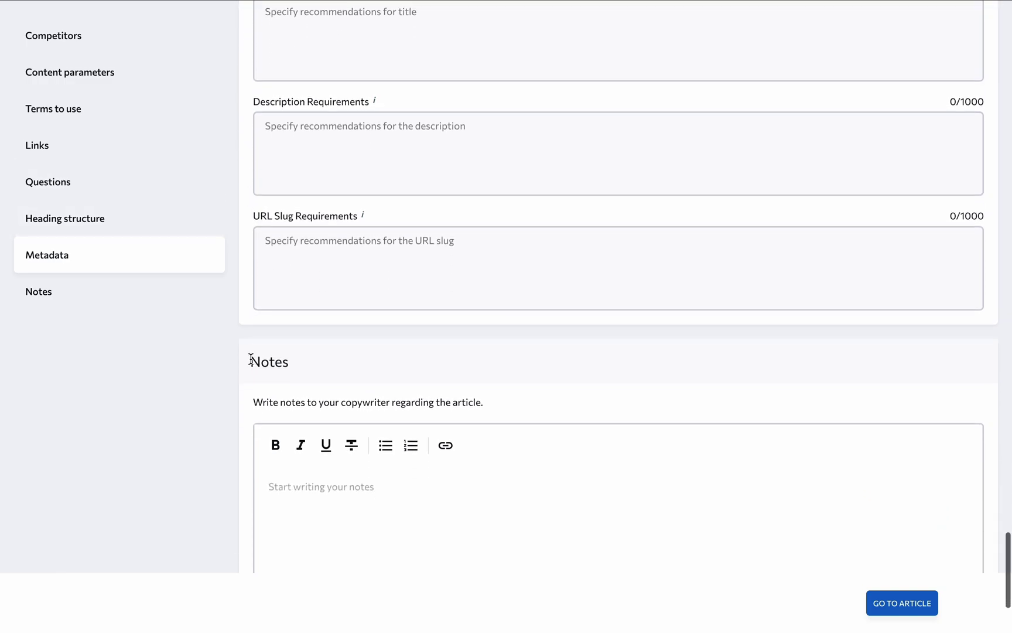
scroll(251, 357, "down", 1)
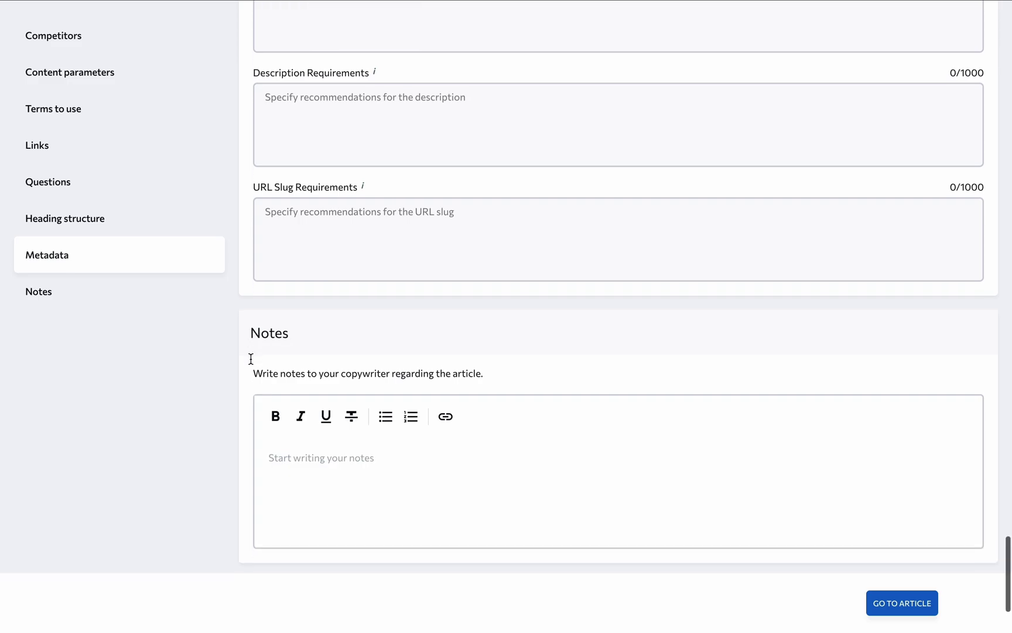
Write a note asking the copywriter to include the research findings, then return to the article
left_click(291, 436)
type("Hey Mega")
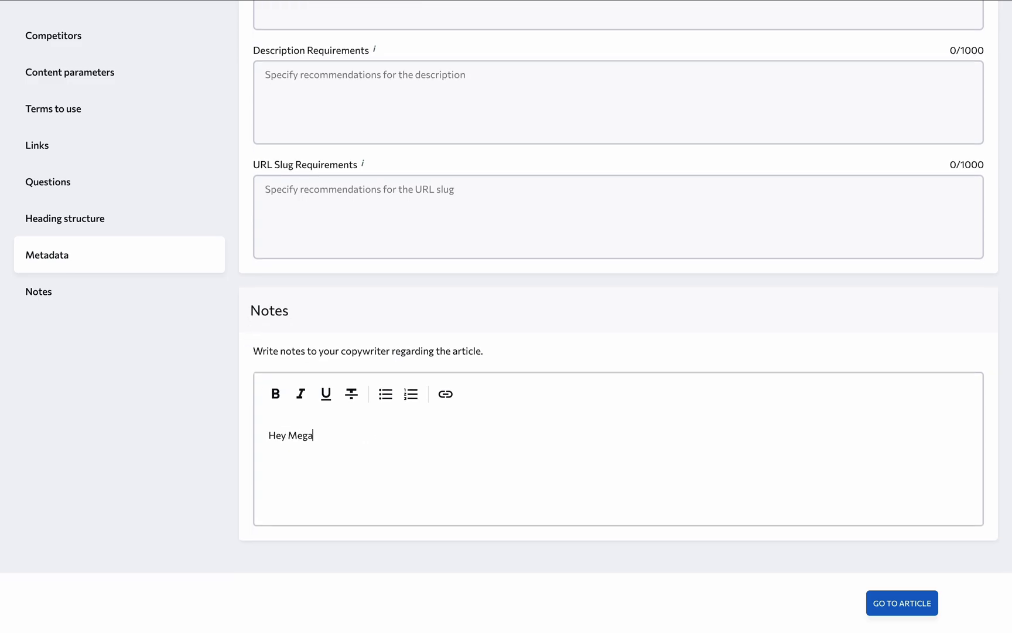
type("n, please include our research findings!")
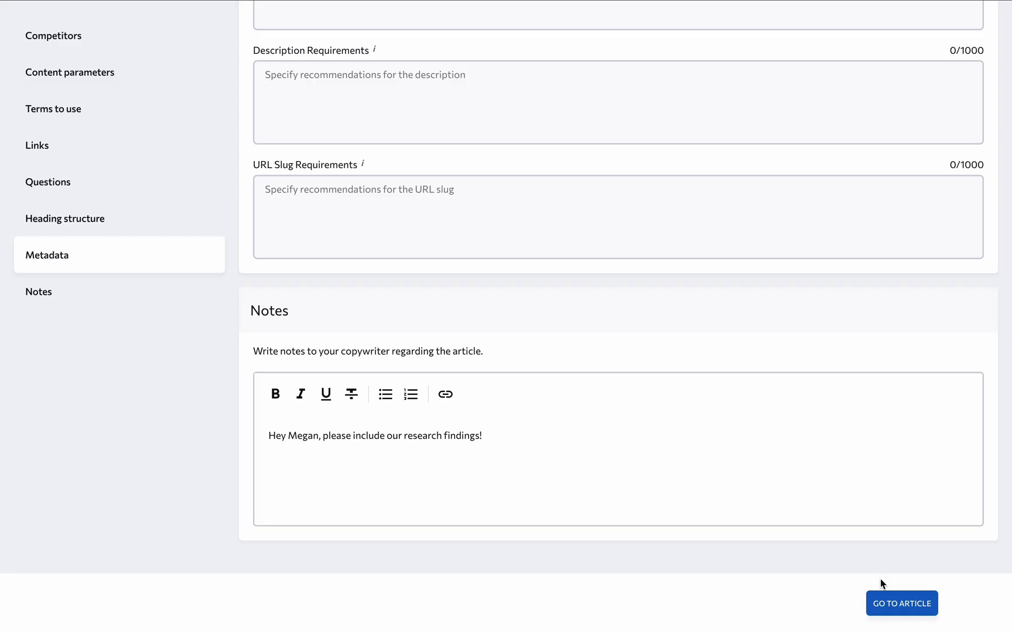
left_click(900, 605)
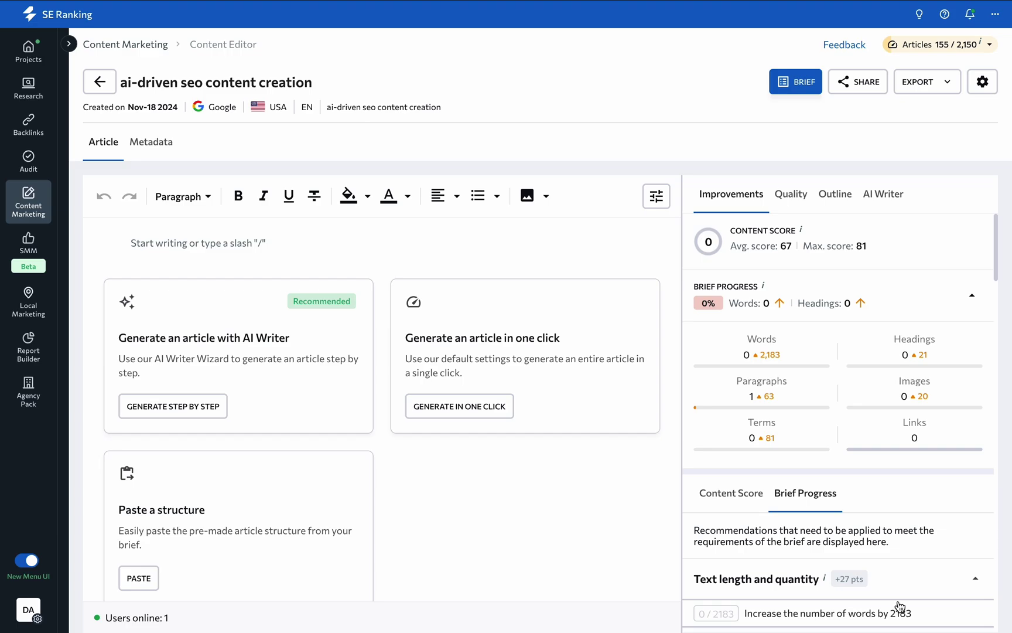
scroll(592, 532, "down", 1)
left_click(140, 510)
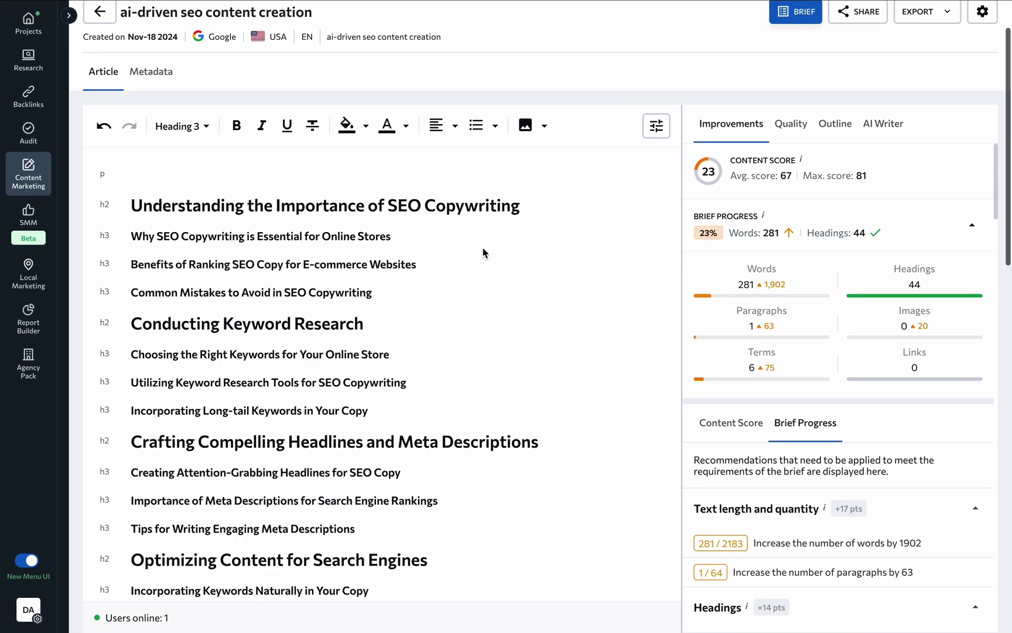
scroll(483, 253, "down", 2)
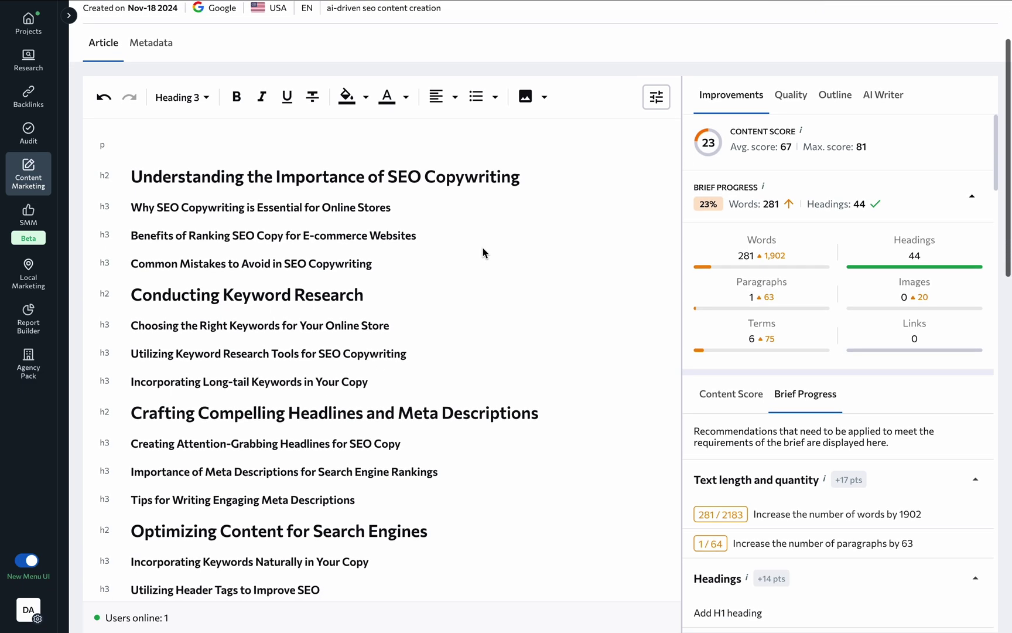
scroll(483, 253, "down", 1)
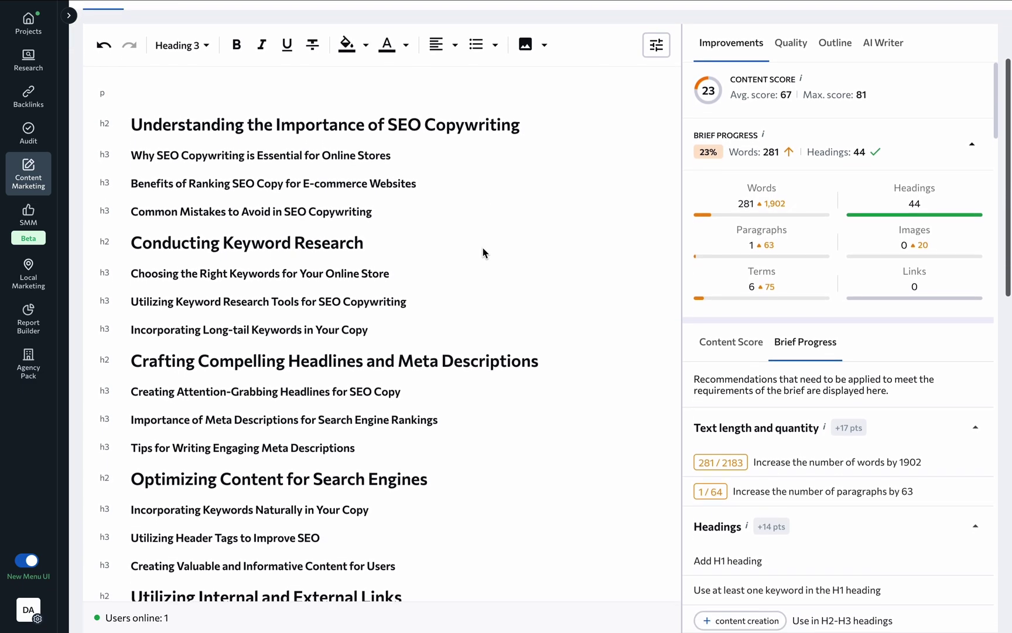
scroll(483, 254, "down", 2)
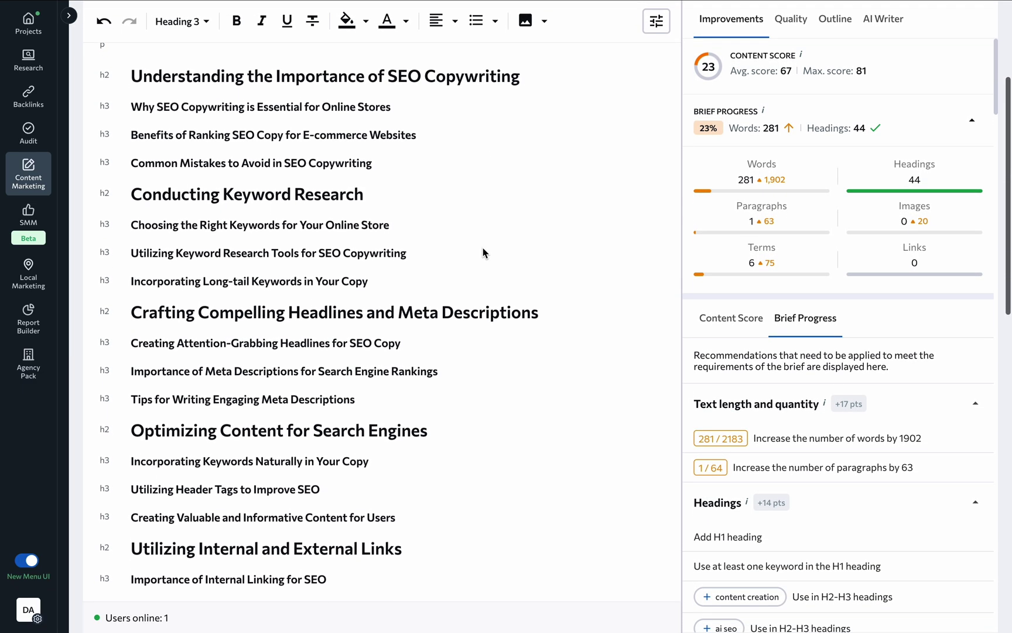
scroll(483, 253, "down", 2)
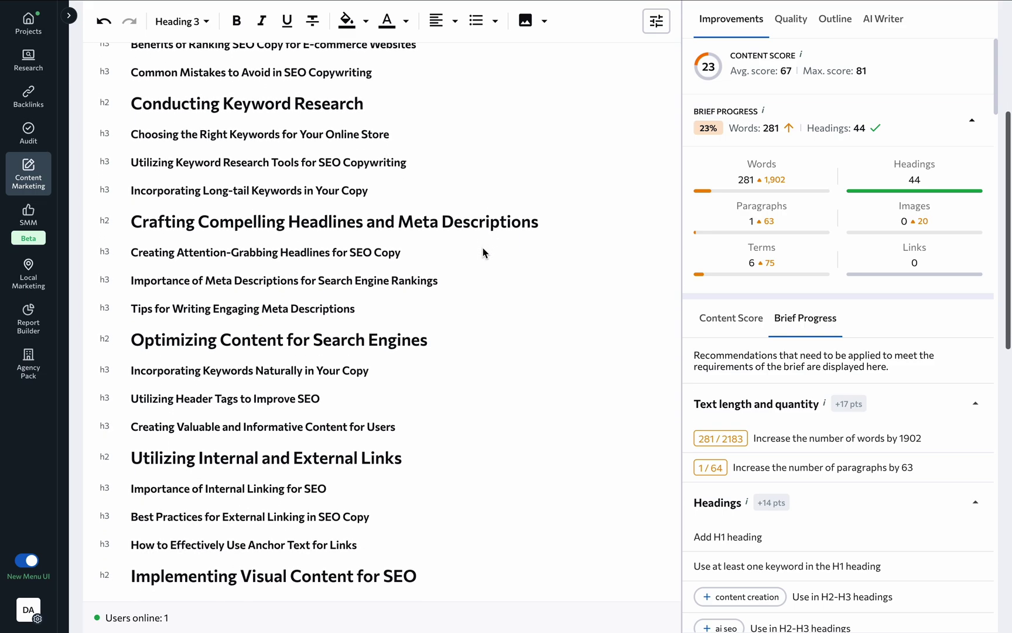
scroll(483, 253, "up", 2)
scroll(483, 253, "up", 3)
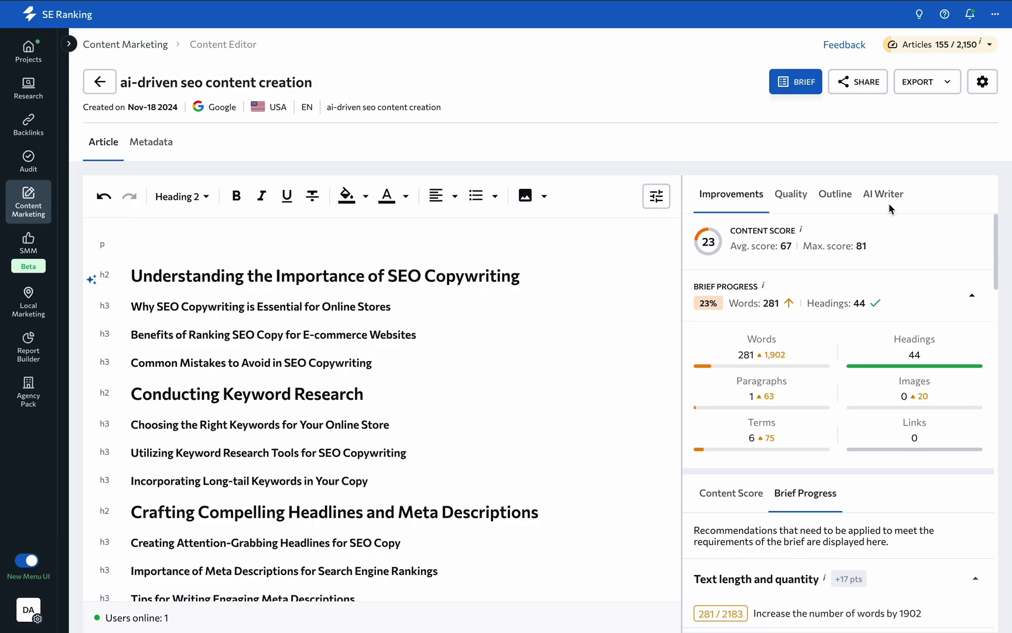
scroll(890, 209, "down", 2)
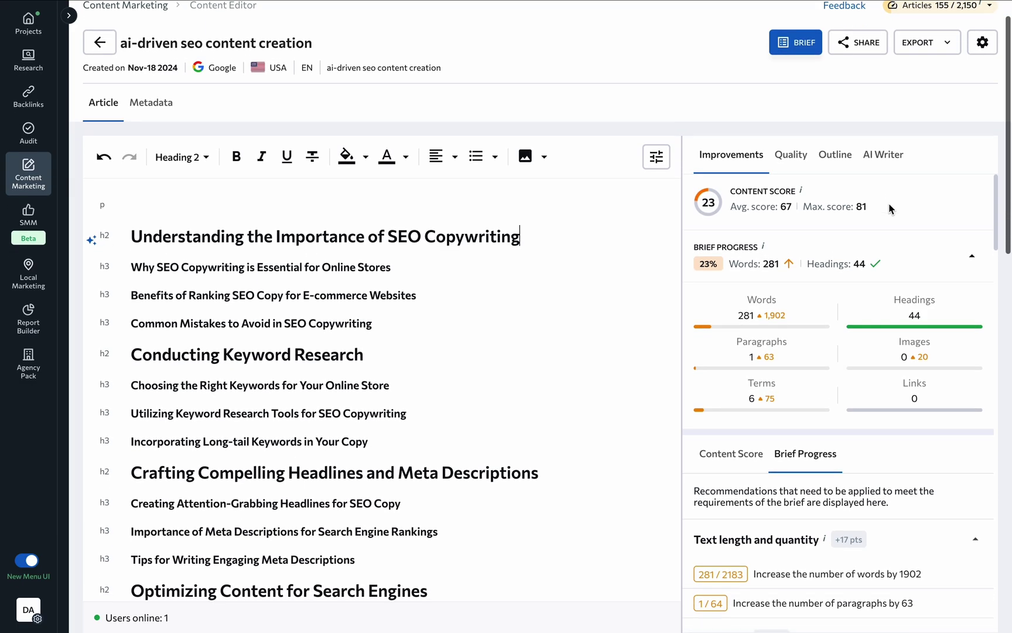
scroll(890, 208, "down", 1)
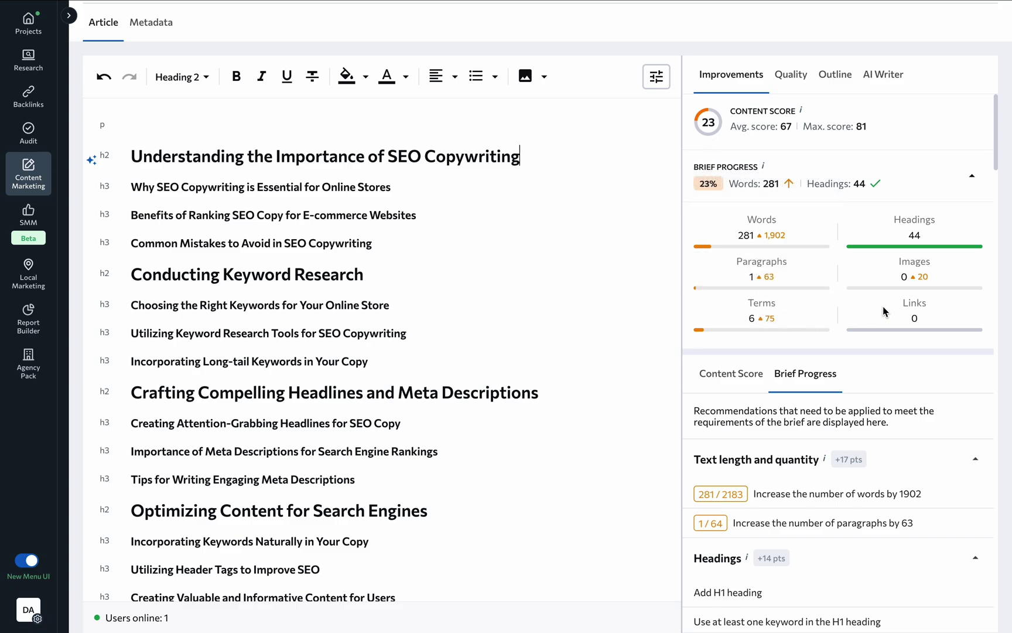
Check the article's Quality score of 100, with no grammar mistakes and 18 listed stop words
left_click(790, 75)
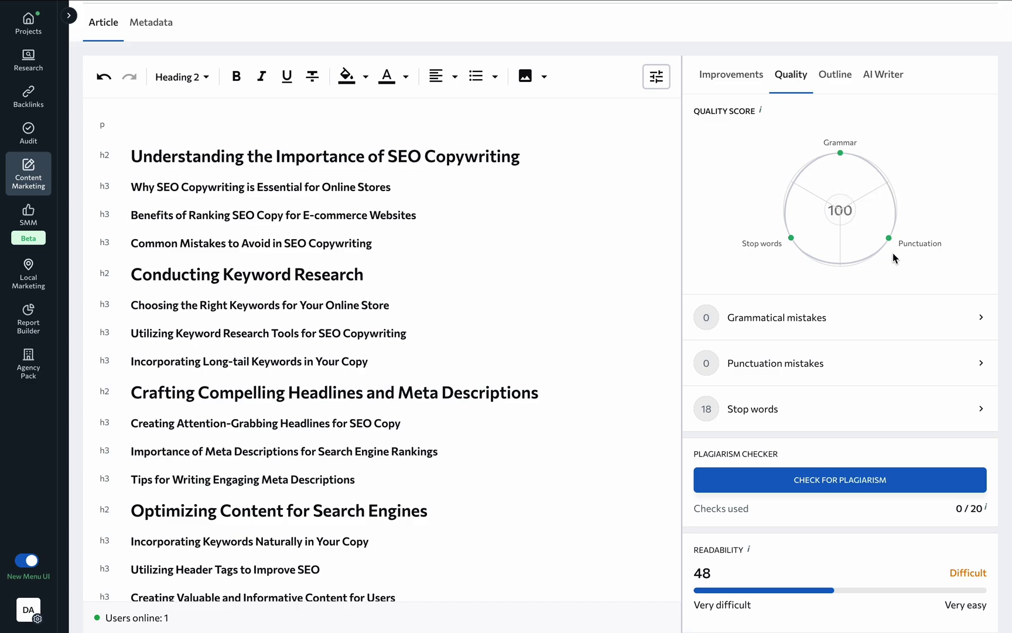
left_click(792, 416)
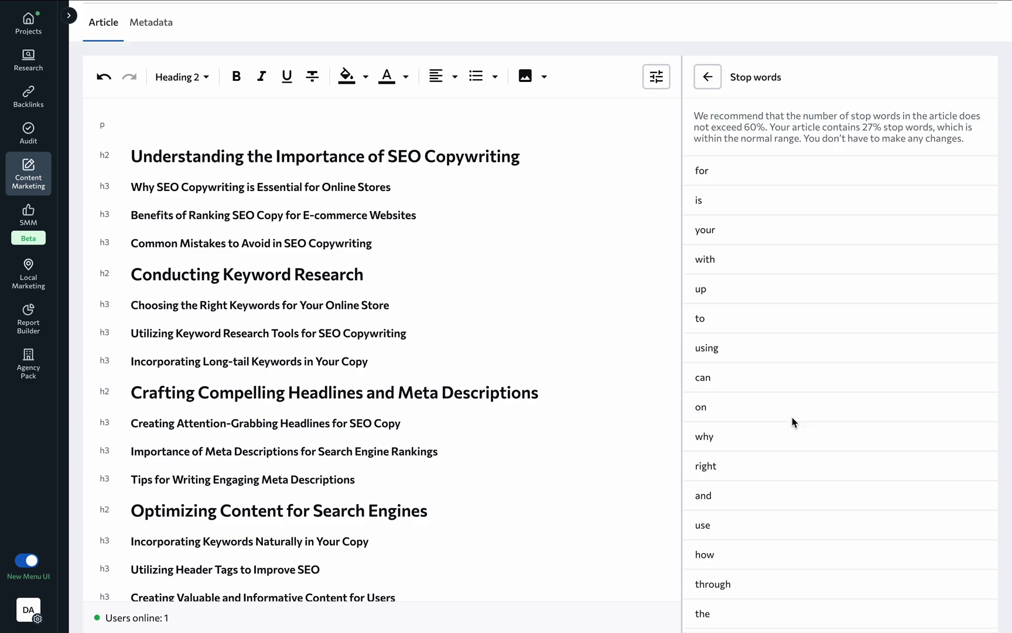
scroll(792, 422, "down", 1)
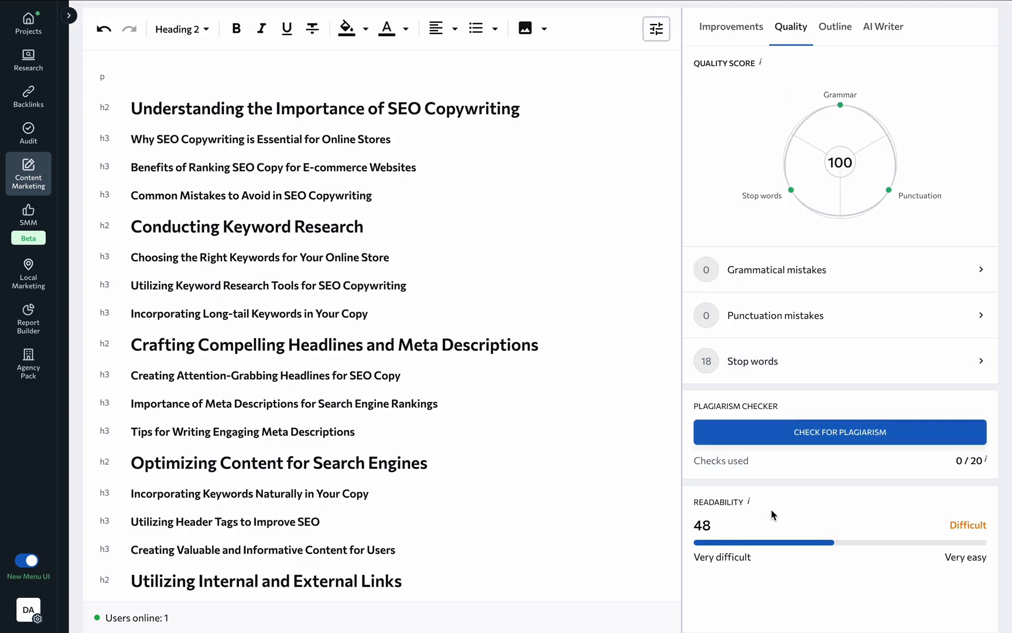
scroll(826, 526, "up", 3)
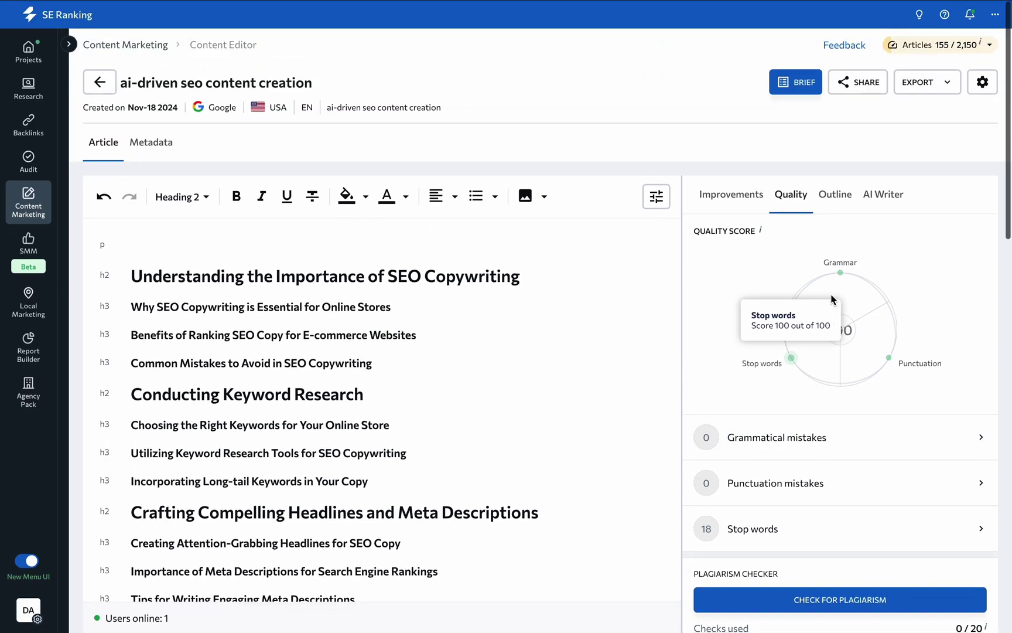
left_click(836, 197)
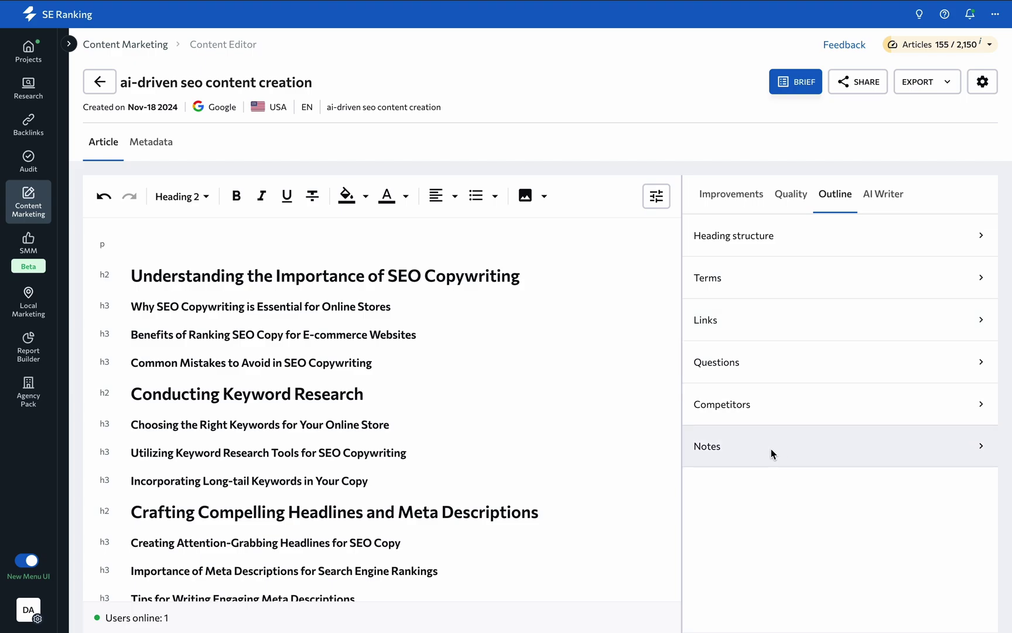
Copy the SEO.AI competitor page's intro paragraphs and add a new line under the first H2
left_click(784, 415)
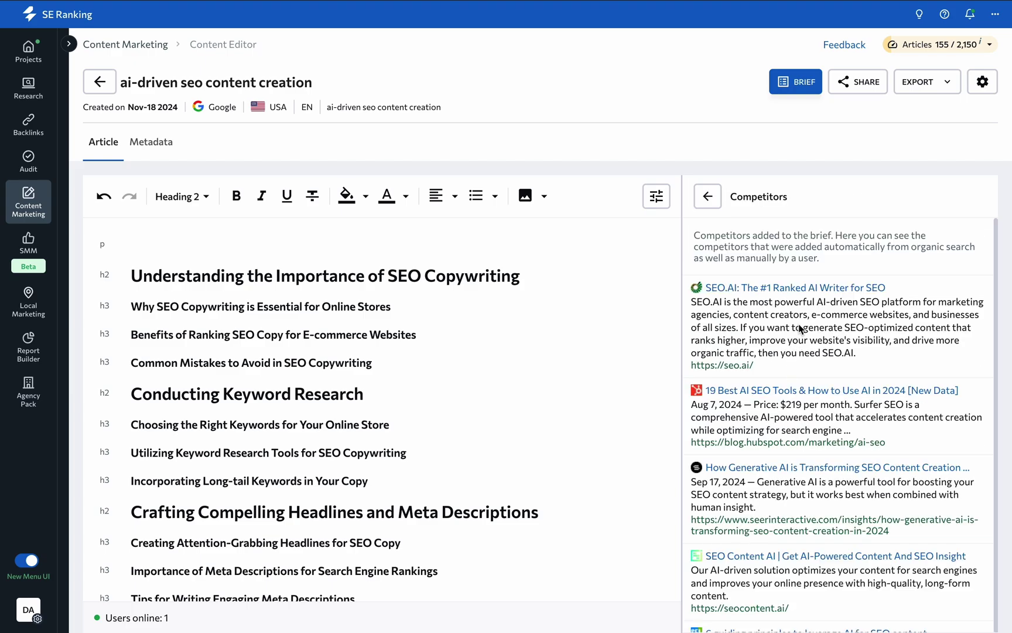
left_click(820, 292)
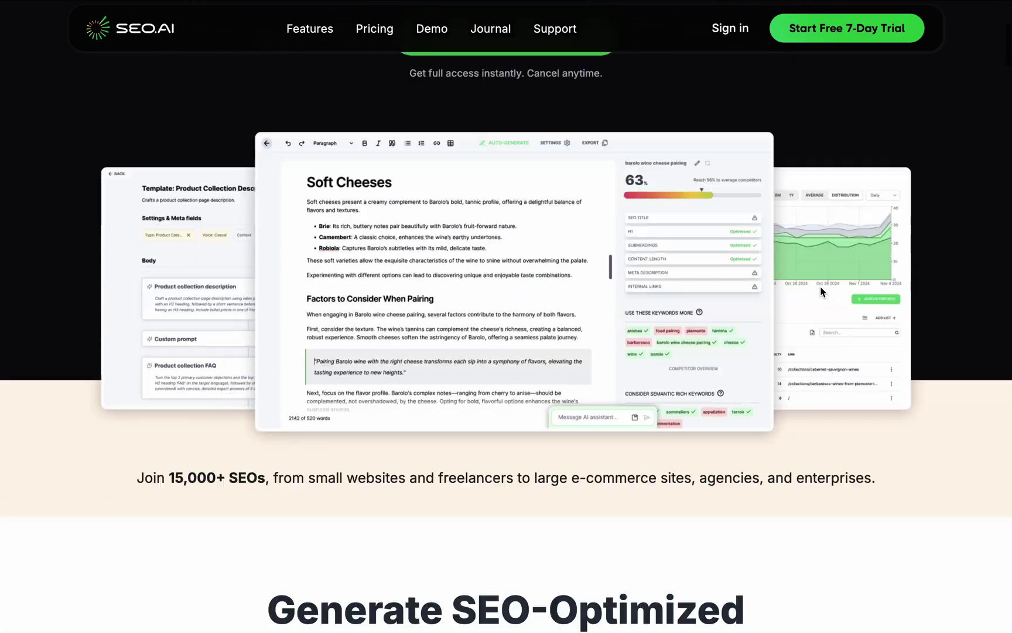
scroll(822, 291, "down", 10)
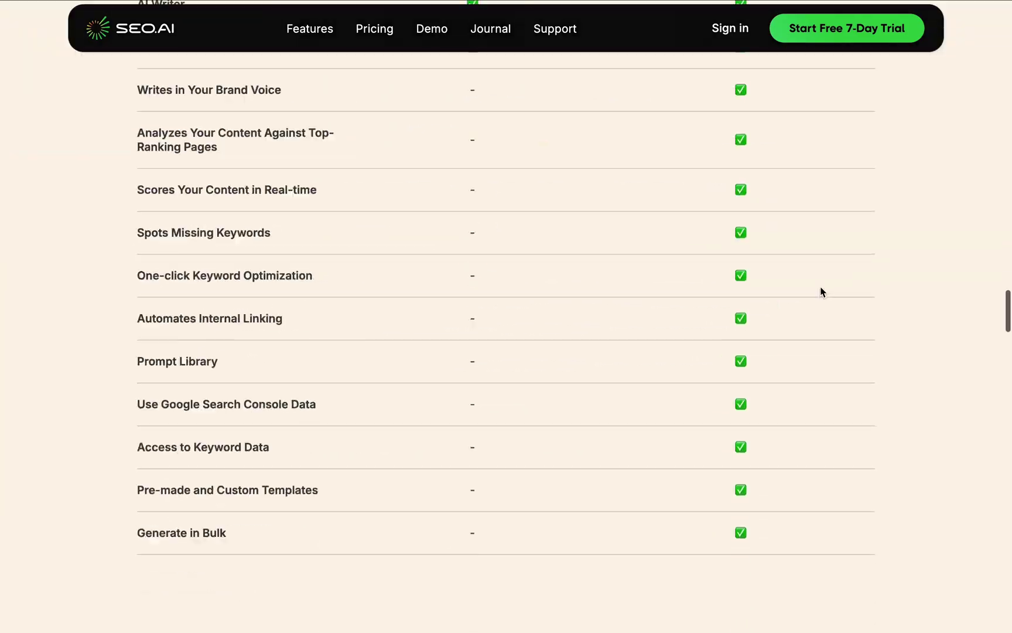
scroll(820, 290, "down", 10)
scroll(820, 290, "down", 10)
scroll(821, 290, "down", 2)
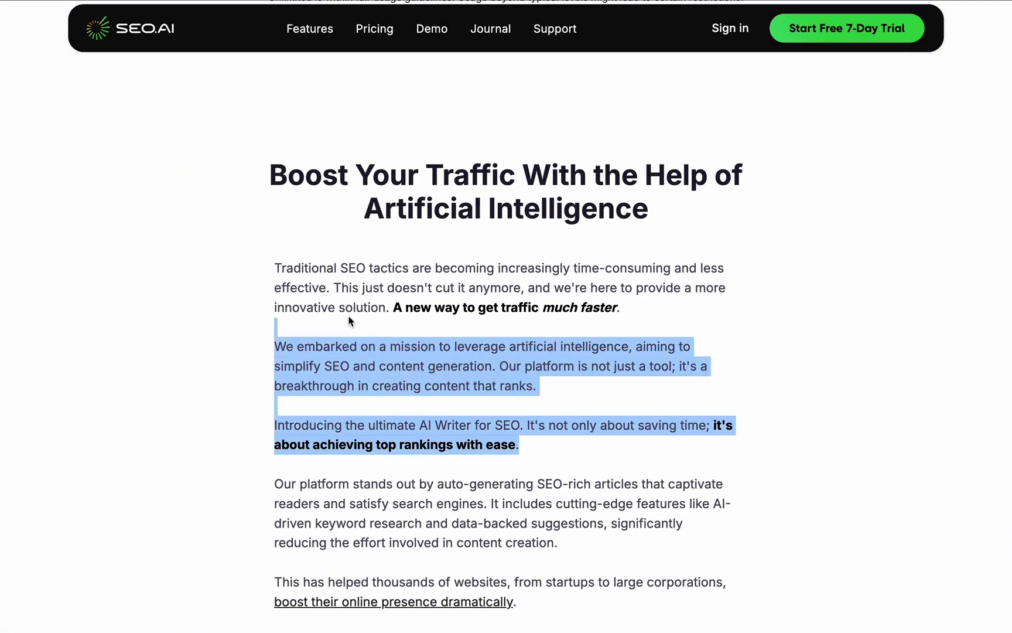
left_click_drag(565, 449, 280, 283)
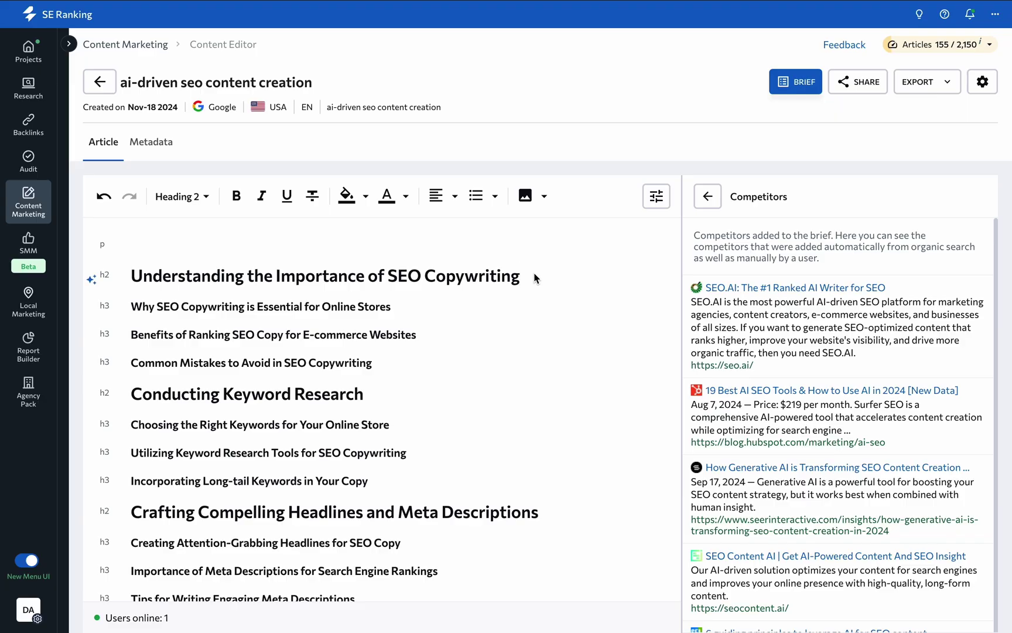
key("Return")
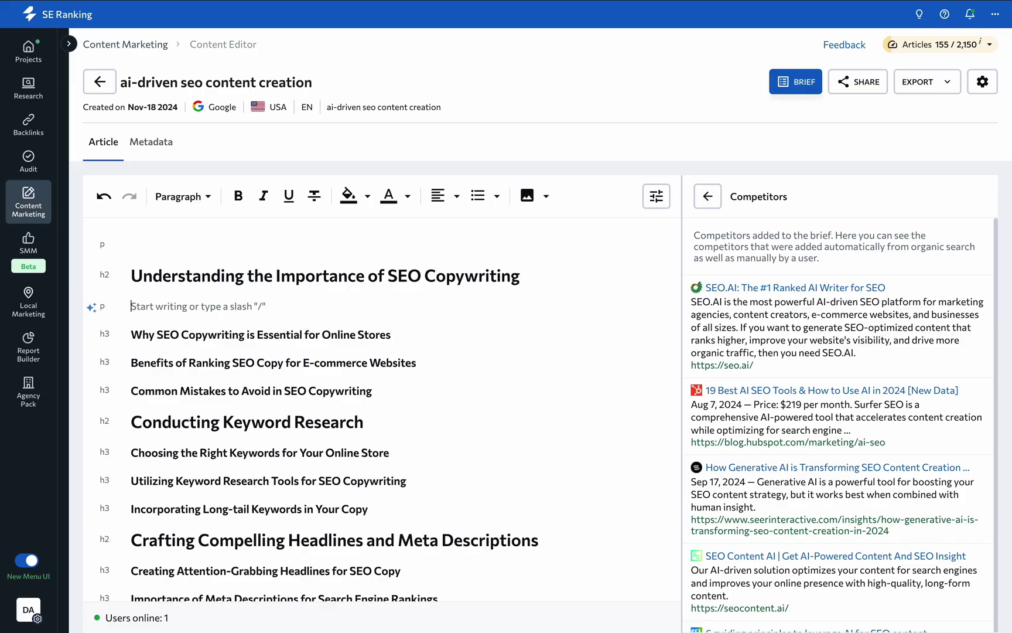
Paste the SEO.AI intro under the first H2 and replace it with an AI Writer rewrite
type("Traditional SEO tactics are becoming increasingly time-consuming and less effective. This just doesn't cut it anymore, and we're here to provide a more innovative solution. A new way to get traffic much faster.  We embarked on a mission to leverage artificial intelligence, aiming to simplify SEO and content generation. Our platform is not just a tool; it's a breakthrough in creating content that ranks.  Introducing the ultimate AI Writer for SEO. It's not only about saving time; it's about achieving top rankings with ease.")
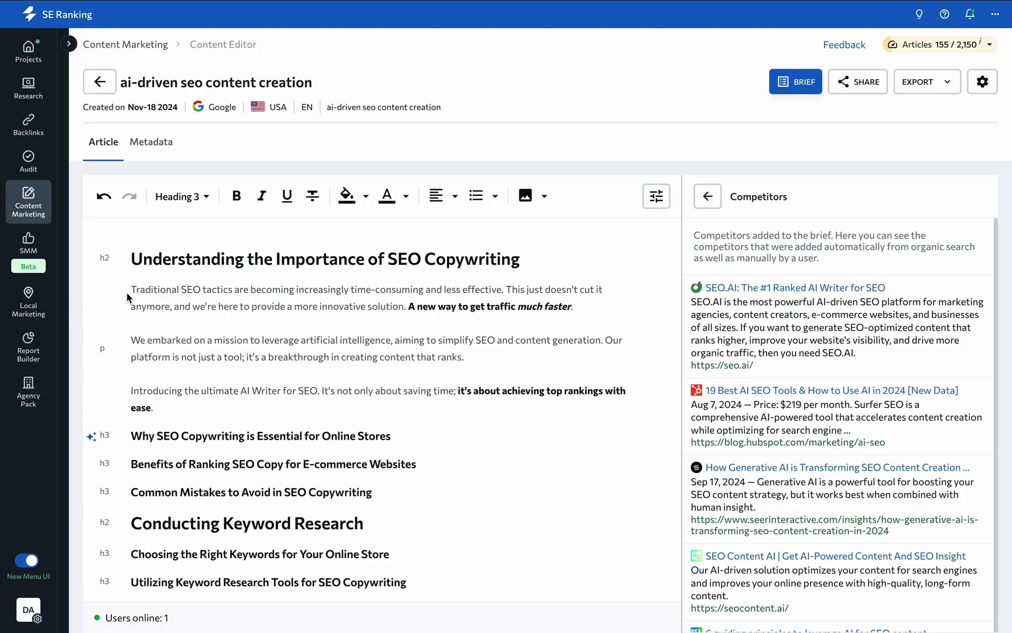
left_click_drag(129, 289, 153, 407)
left_click(332, 263)
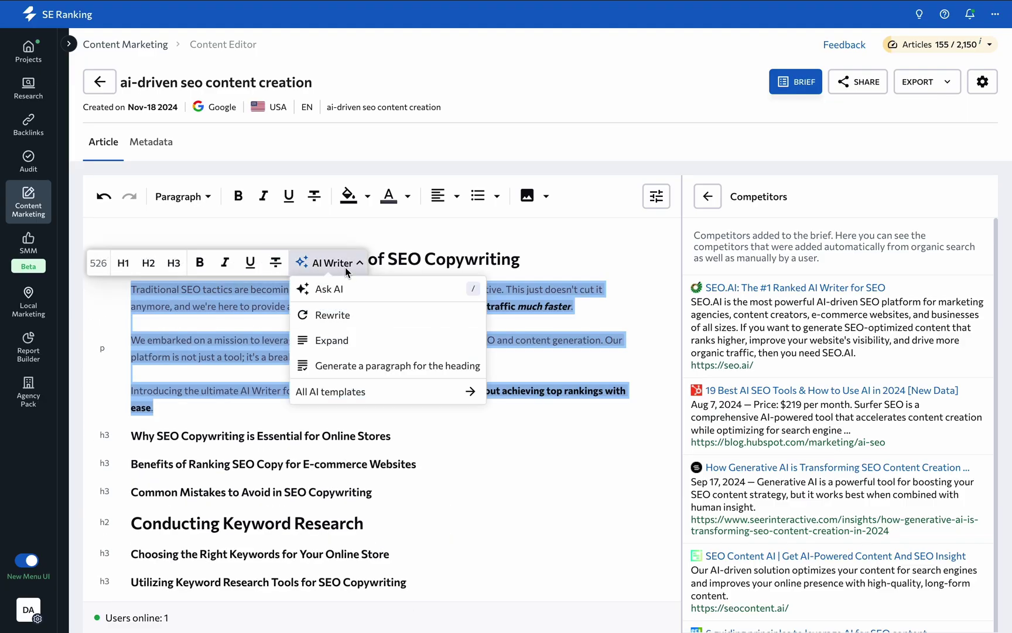
left_click(346, 316)
left_click(728, 285)
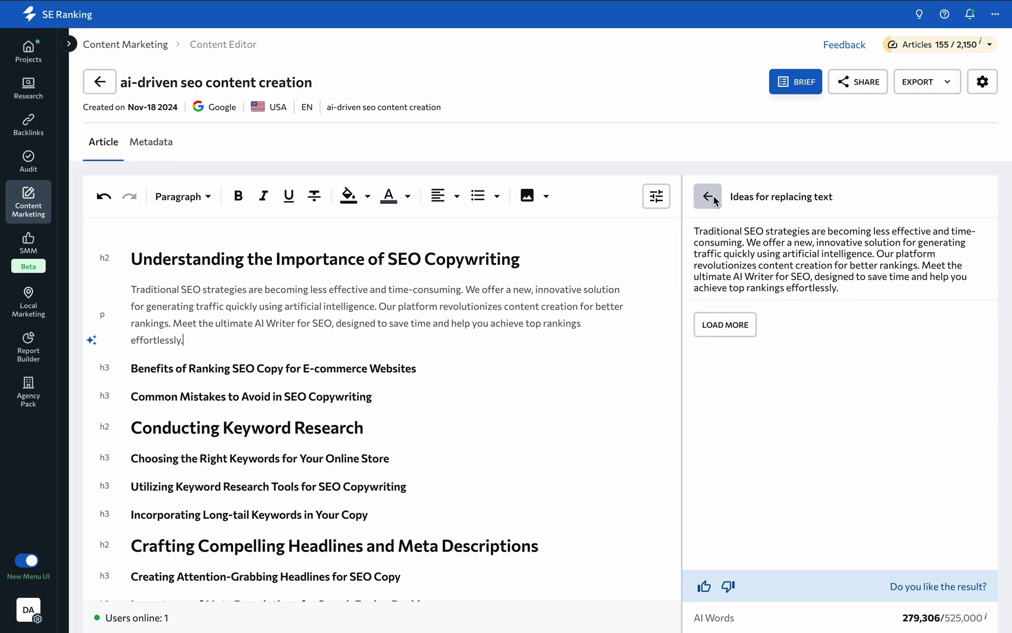
left_click(713, 203)
Add an empty paragraph below the Common Mistakes H3 heading
left_click(707, 198)
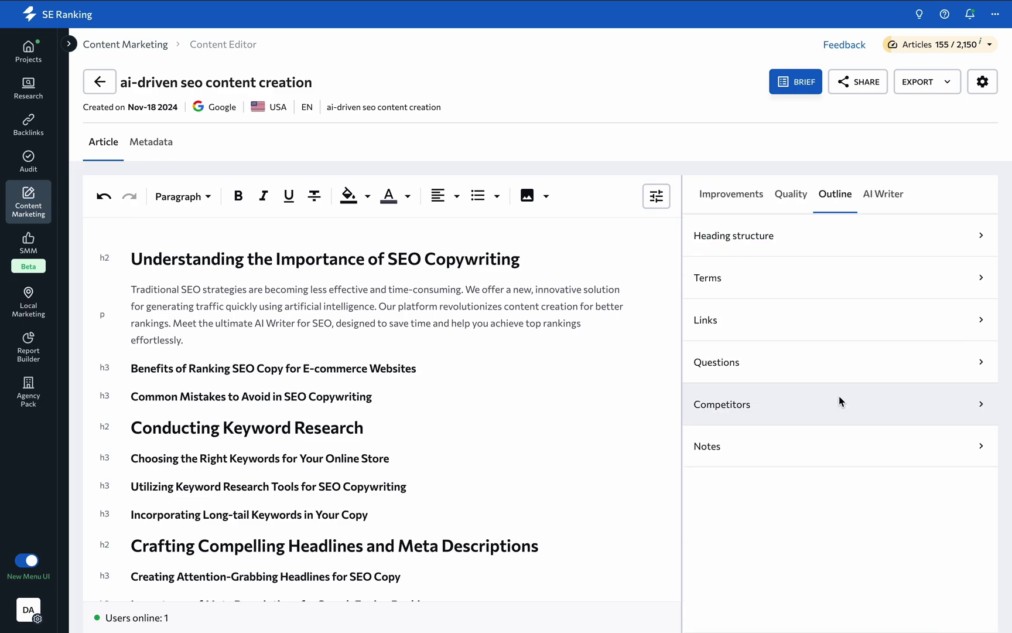
left_click(882, 207)
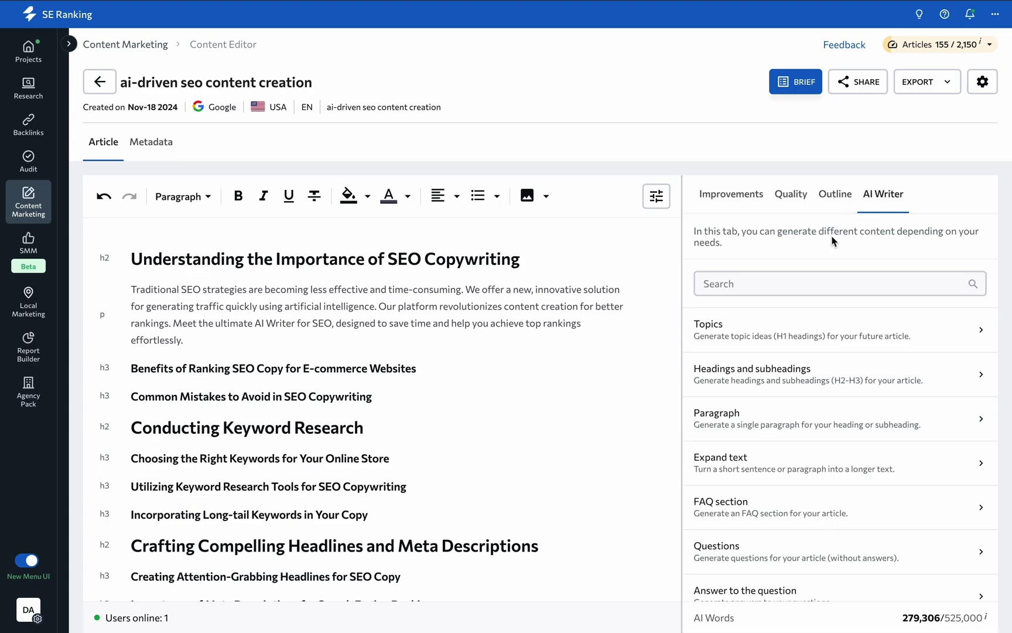
left_click(435, 400)
key("Return")
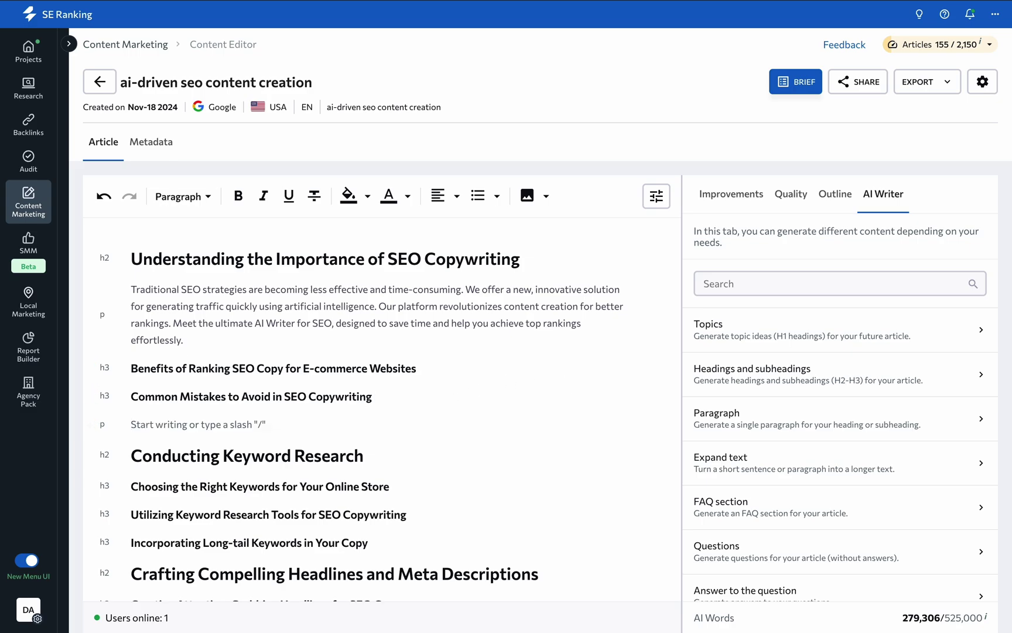
Fill the Paragraph generator's heading with 'Common Mistakes to Avoid in SEO Copywriting'
left_click(720, 424)
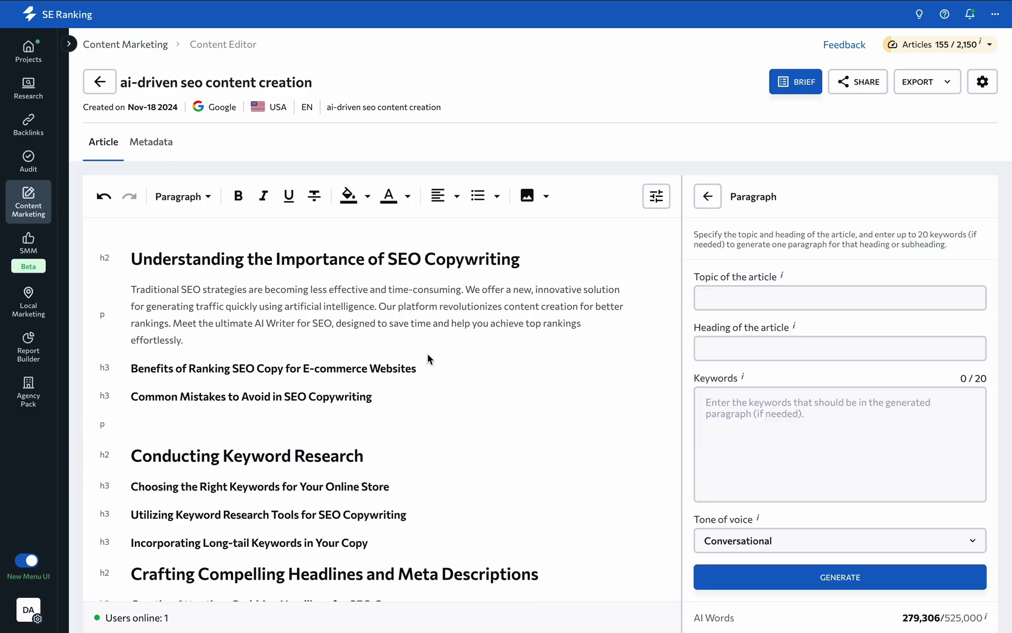
left_click_drag(374, 399, 131, 396)
key("ctrl+c")
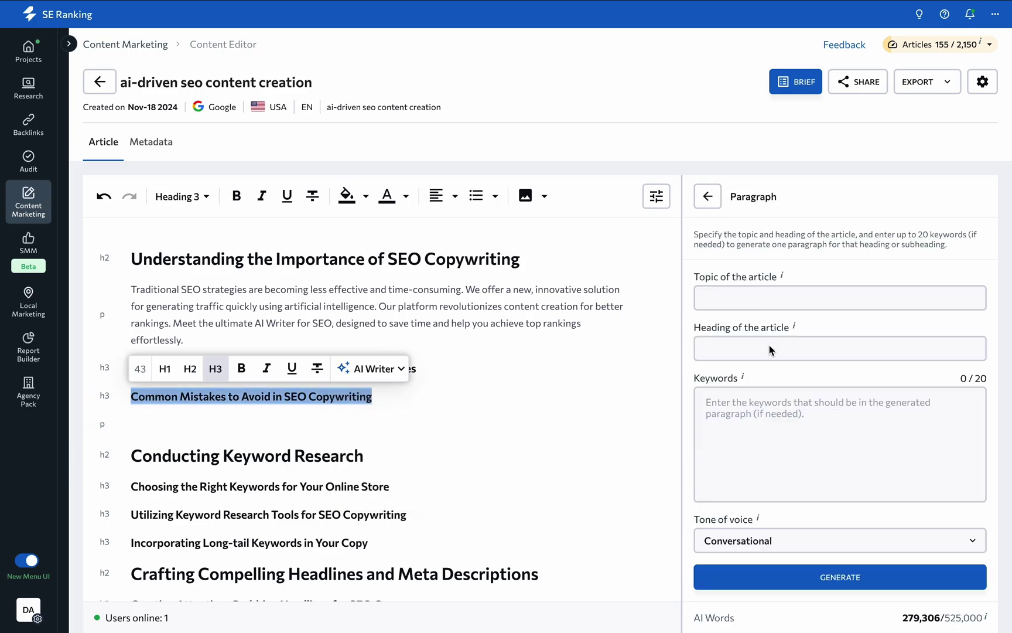
left_click(767, 333)
key("ctrl+v")
scroll(752, 411, "down", 1)
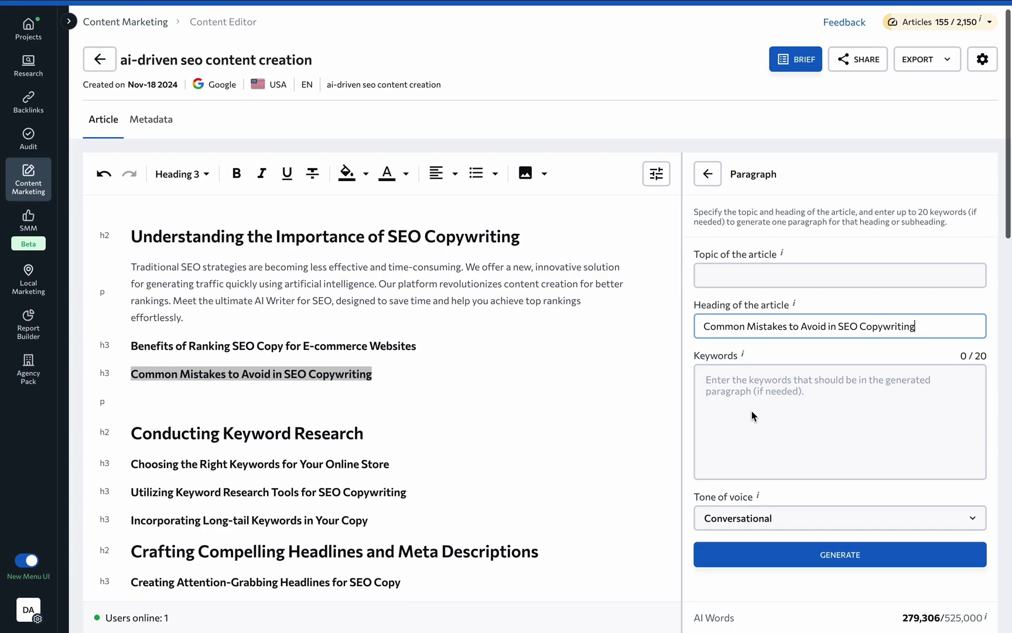
Have Ask AI extend the first paragraph into four detailed paragraphs with stats
left_click(316, 401)
type("/")
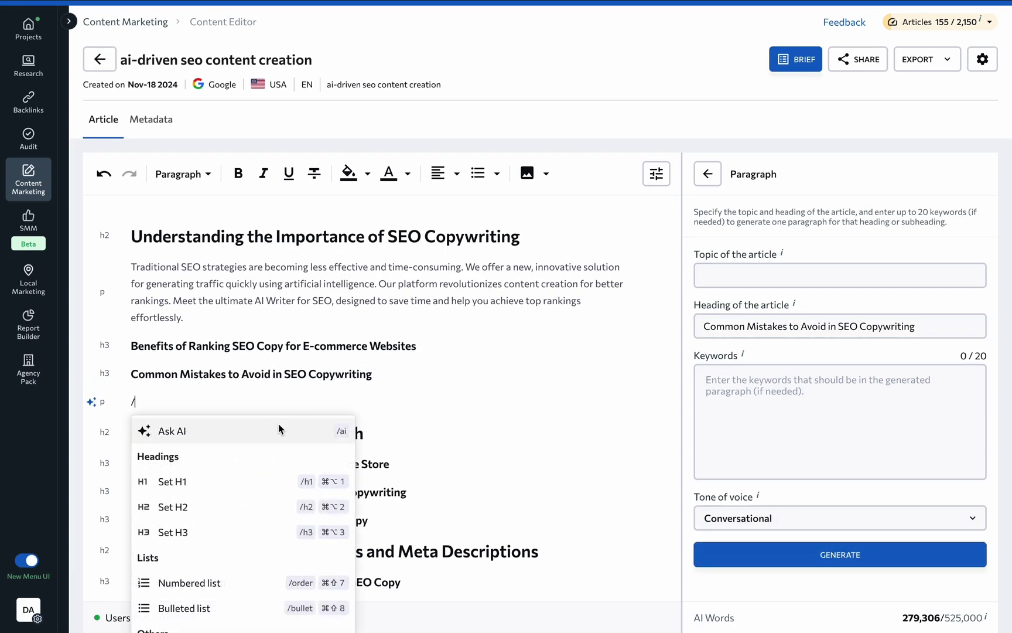
left_click(273, 429)
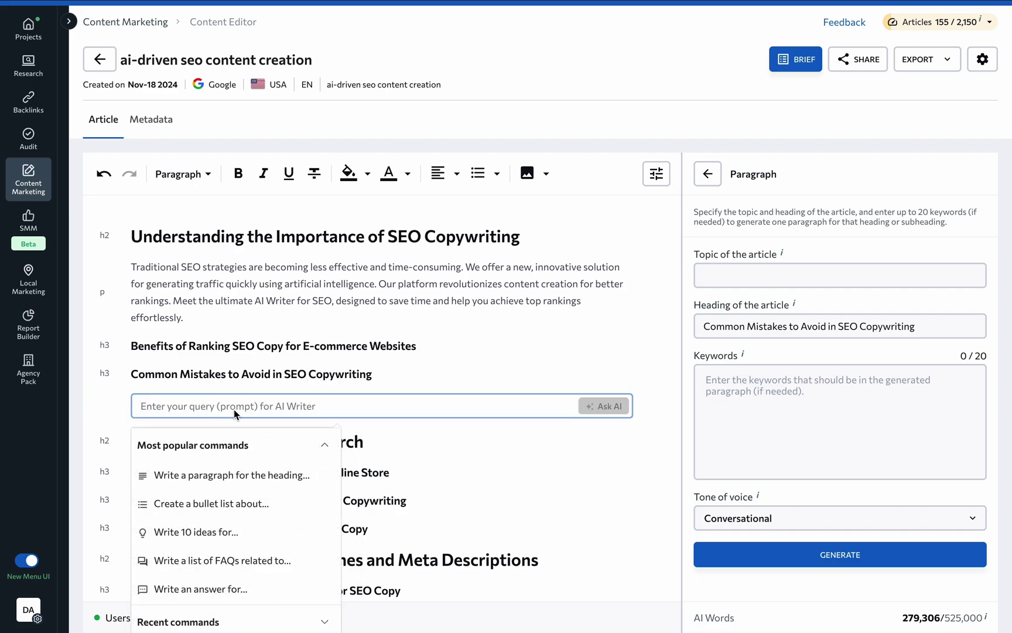
left_click(238, 322)
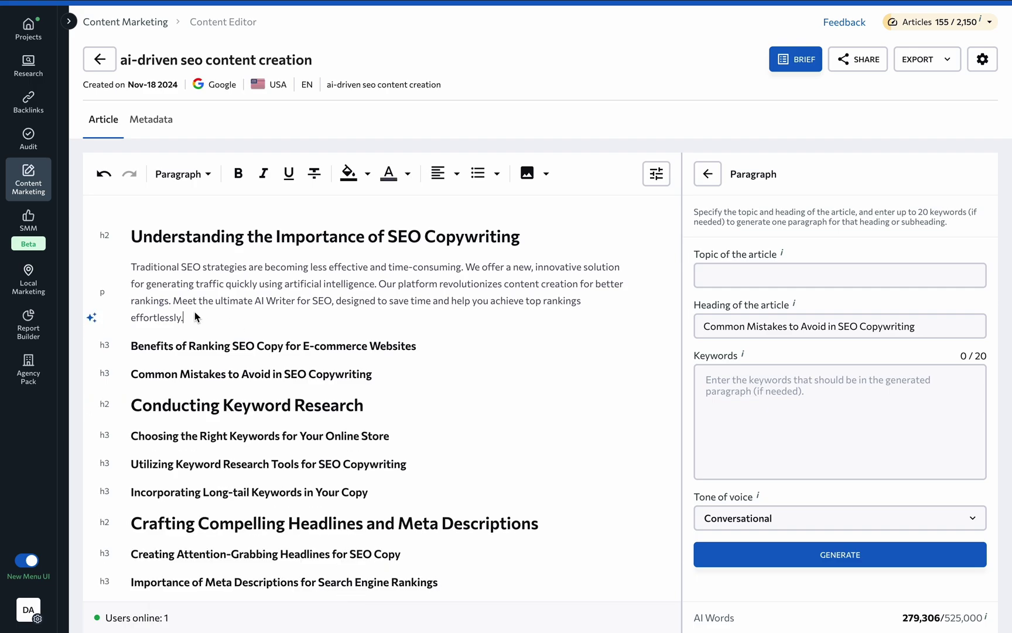
left_click(93, 319)
type("add more details and sta")
left_click(593, 347)
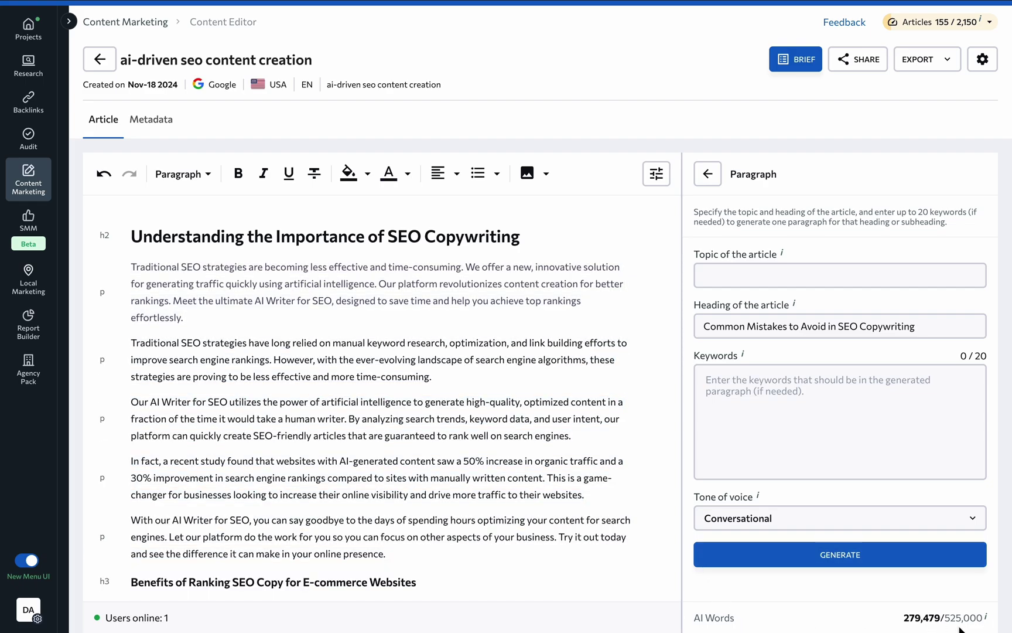
left_click(991, 32)
Enable guest link access for the article and copy its share link
left_click(861, 63)
left_click(364, 324)
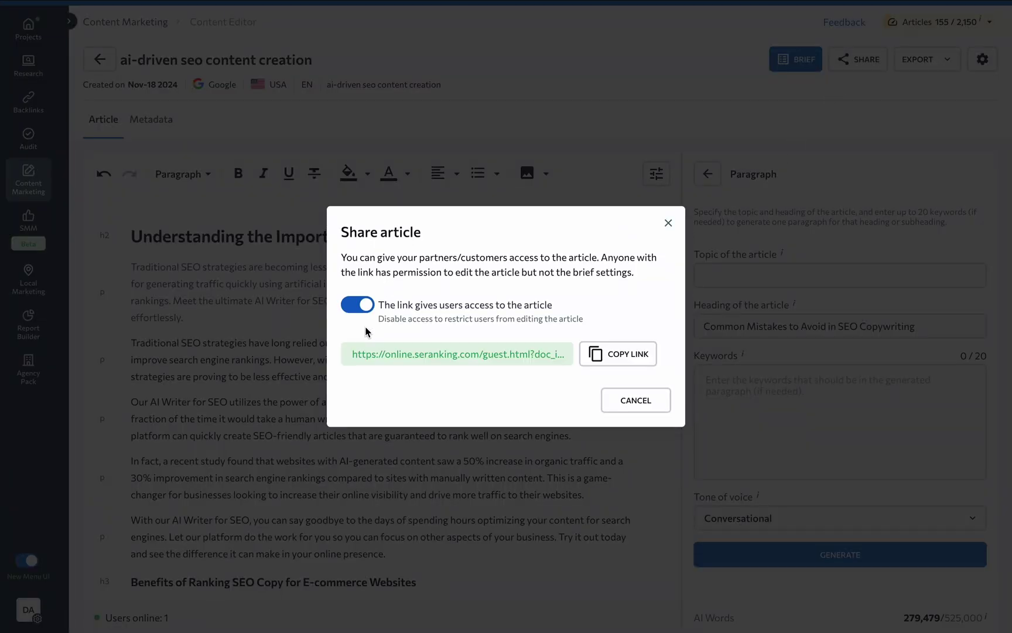
left_click(621, 356)
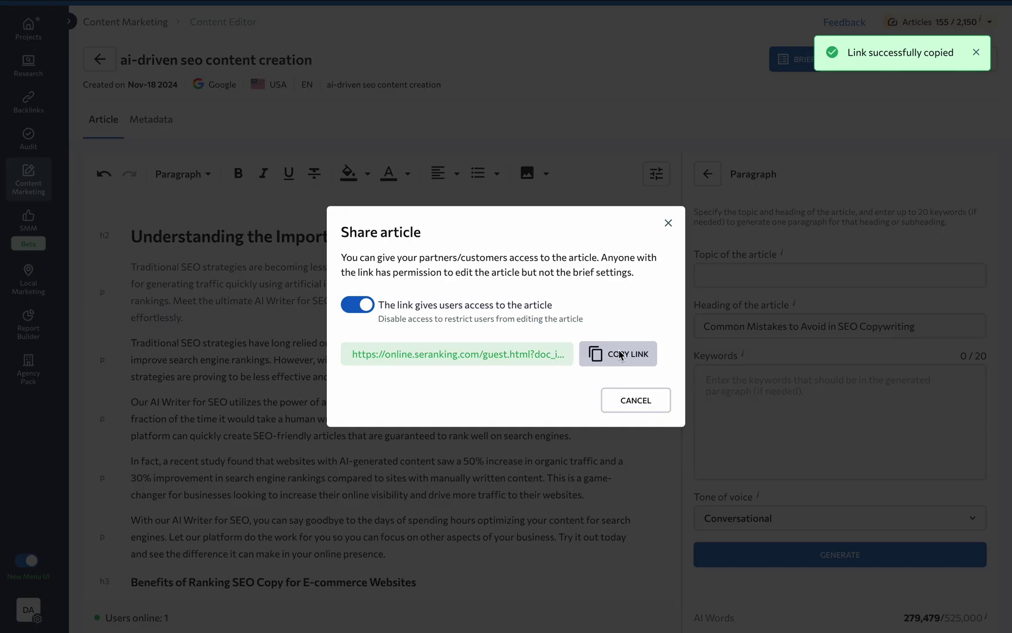
left_click(799, 137)
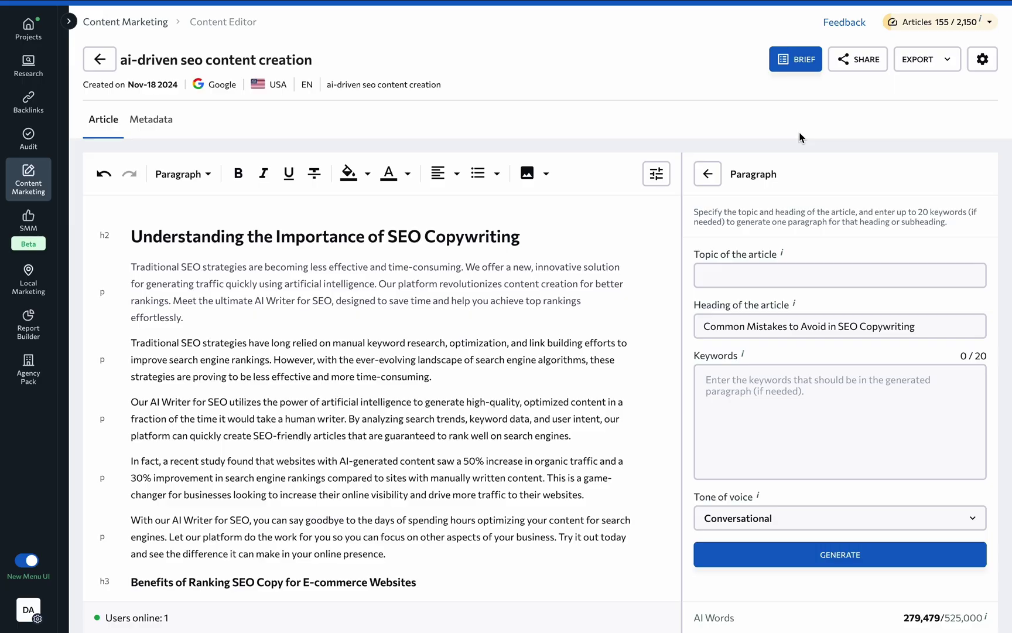
Review the article export formats, then the brief's Excel/TXT export options
left_click(922, 68)
left_click(875, 89)
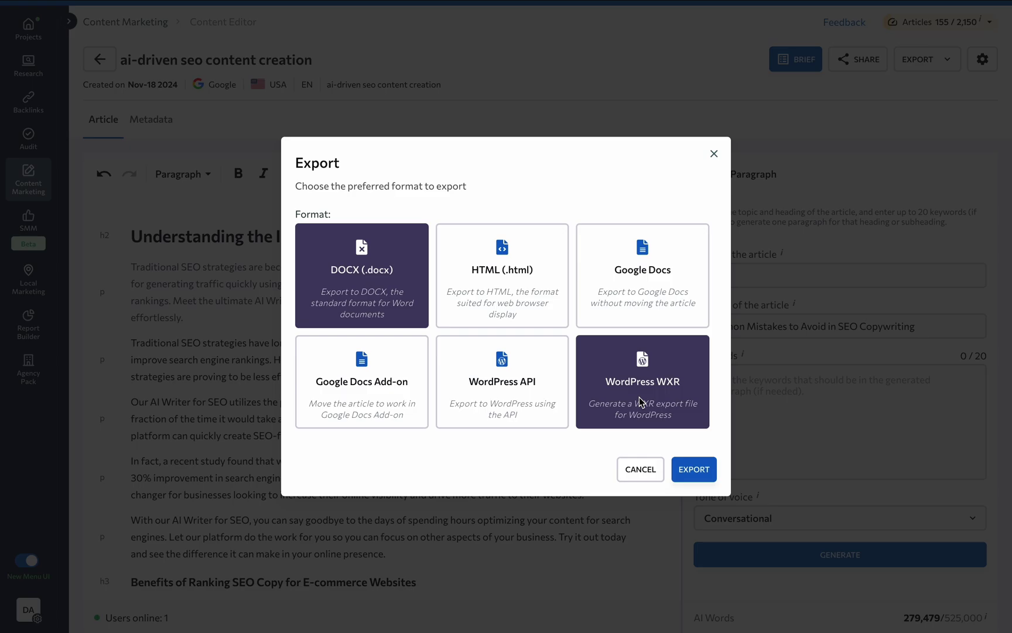
key("Escape")
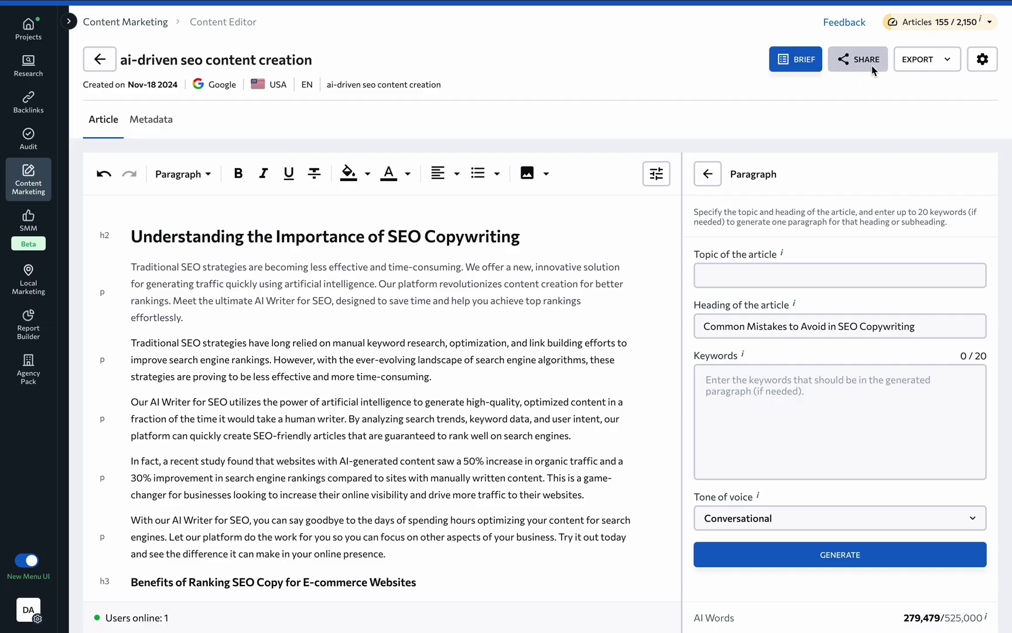
left_click(933, 62)
left_click(858, 125)
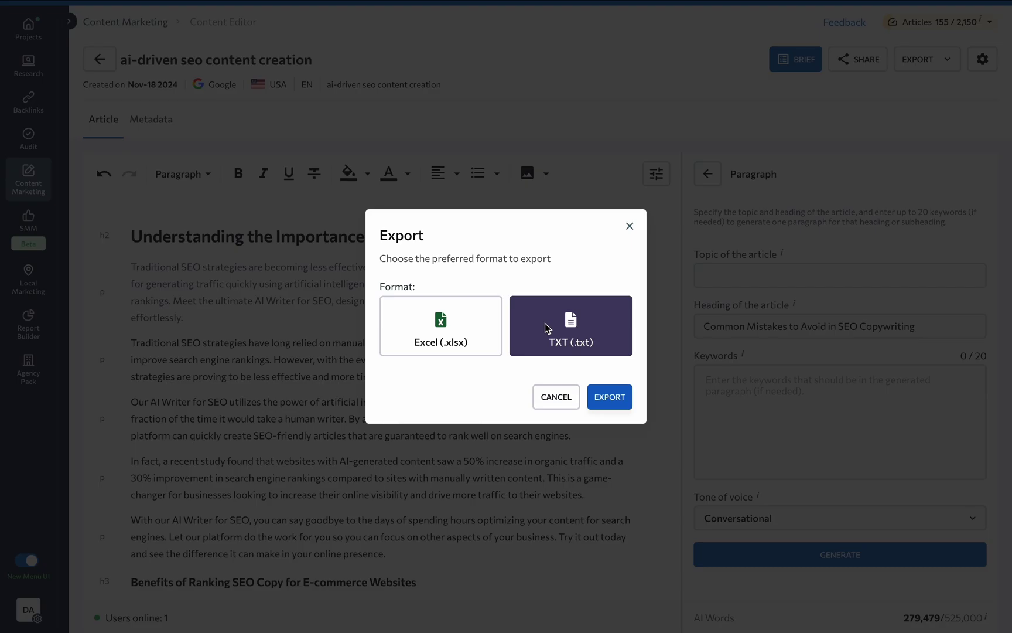
scroll(531, 150, "down", 3)
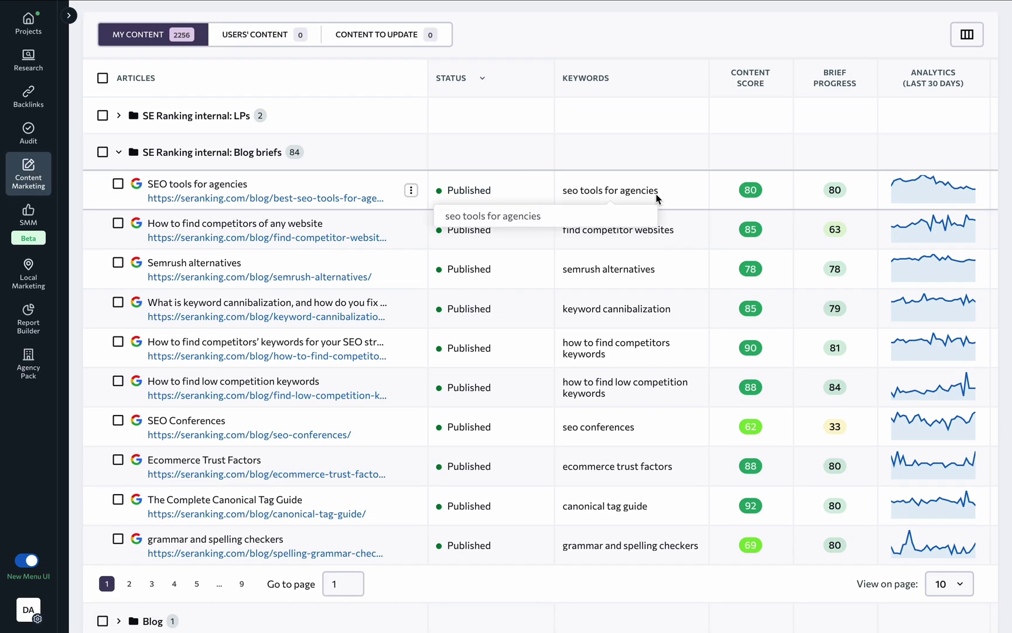
mouse_move(858, 196)
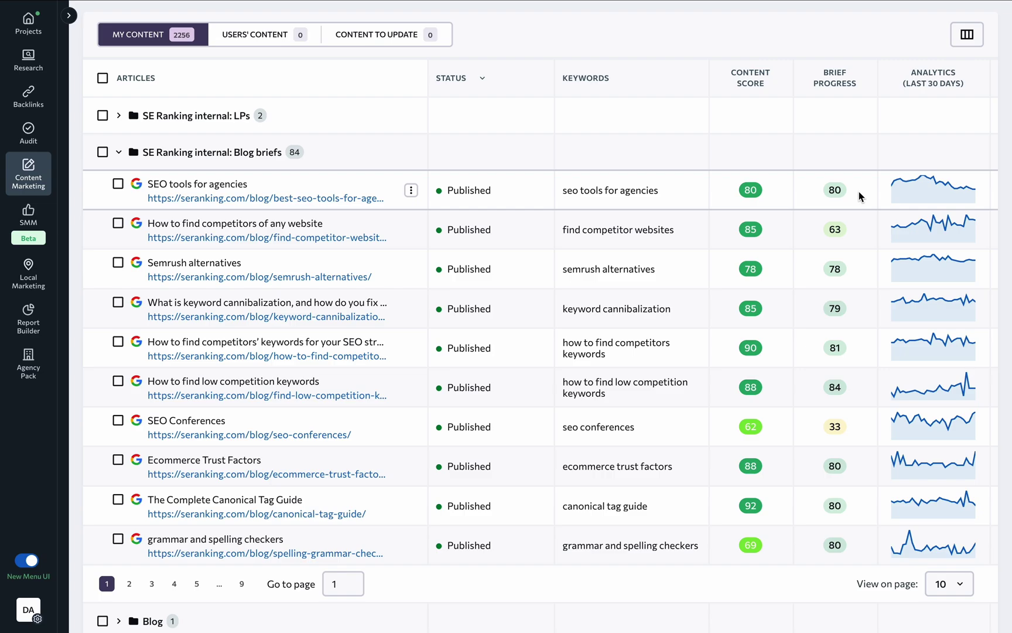
Expand the 30-day analytics chart on the SEO tools for agencies row
left_click(910, 199)
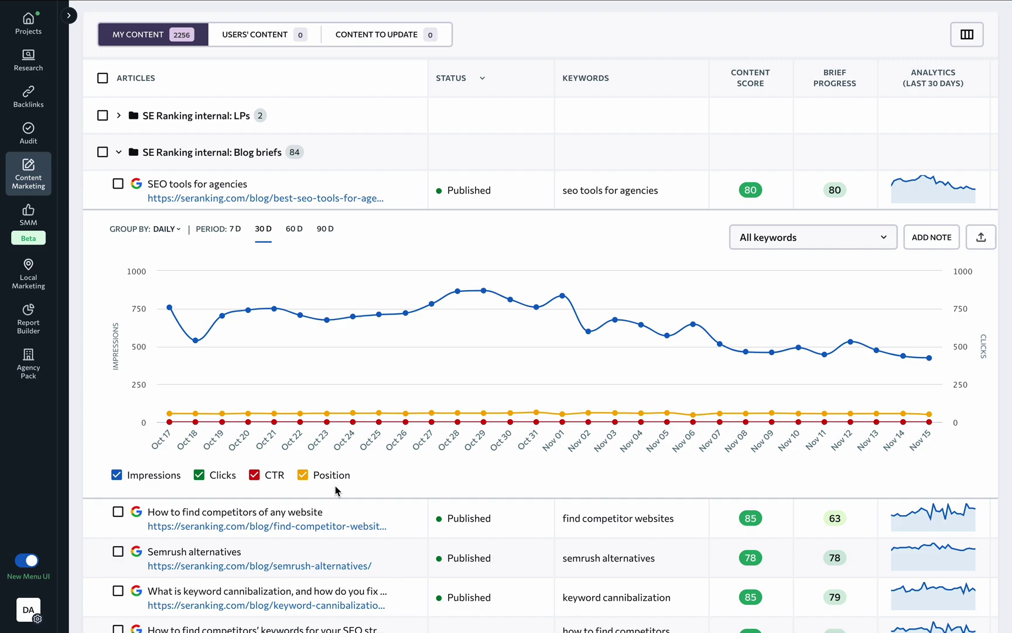
Save a 7 Nov 2024 note 'new backlink acquired' about a backlink from a 90+ DT domain
left_click(932, 241)
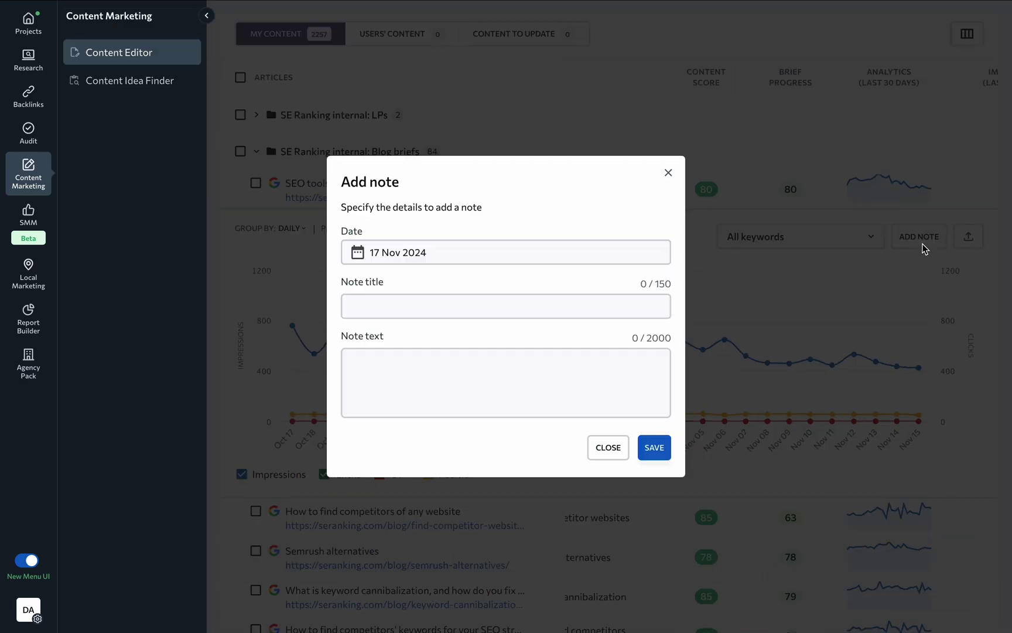
left_click(470, 251)
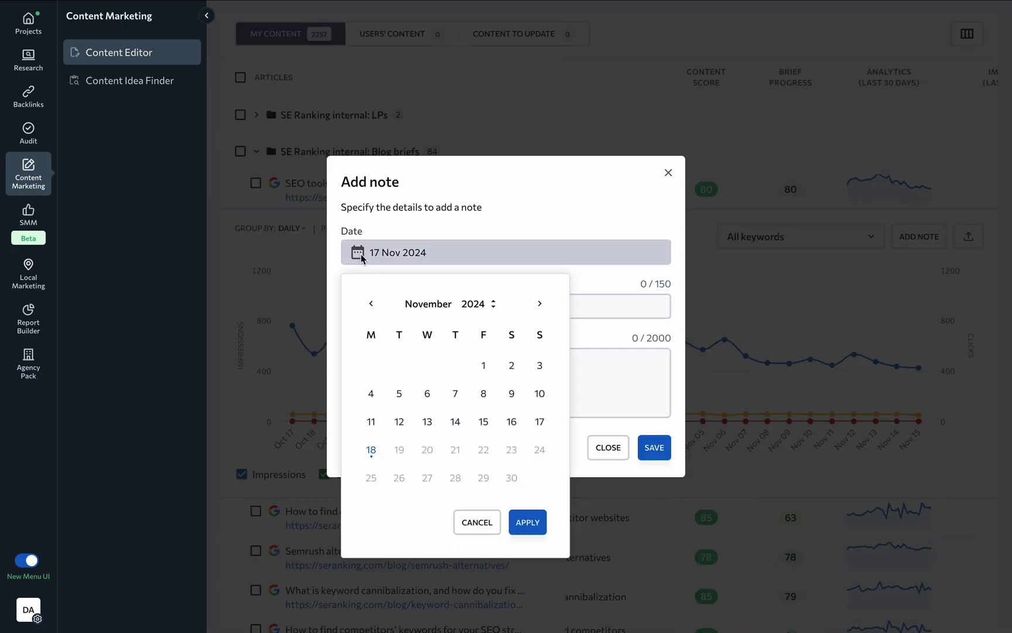
left_click(452, 394)
left_click(526, 520)
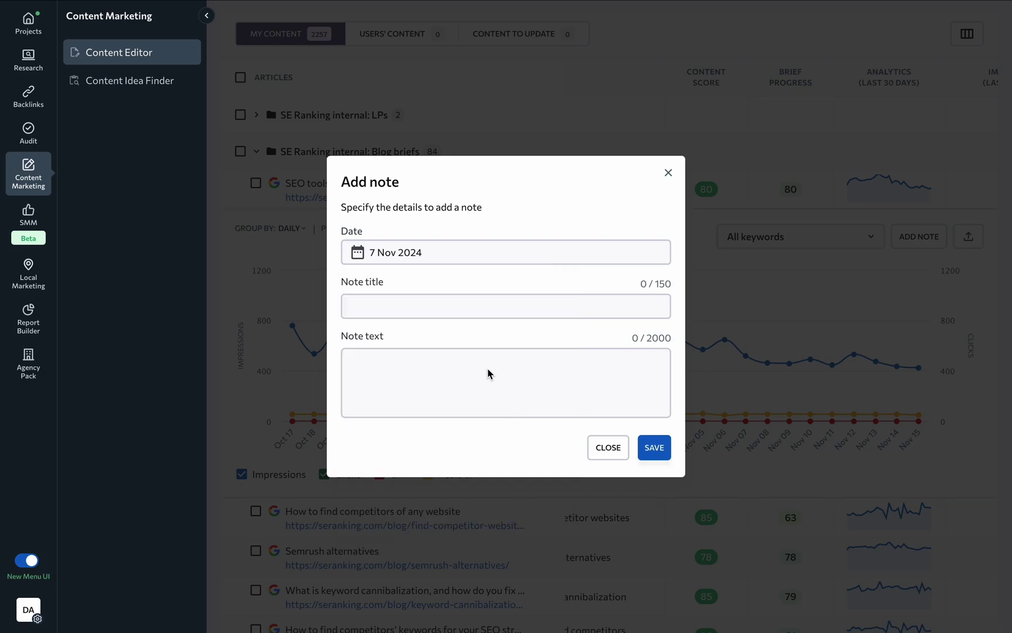
left_click(484, 308)
type("new backlink acquired")
left_click(465, 367)
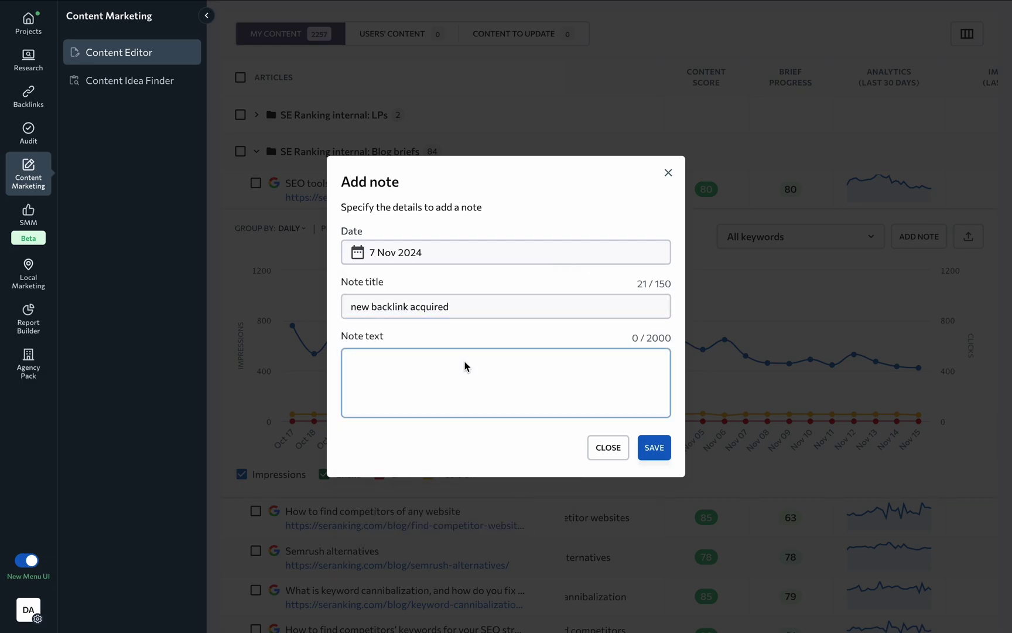
type("got a backlink from a referring domain with 90+ DT")
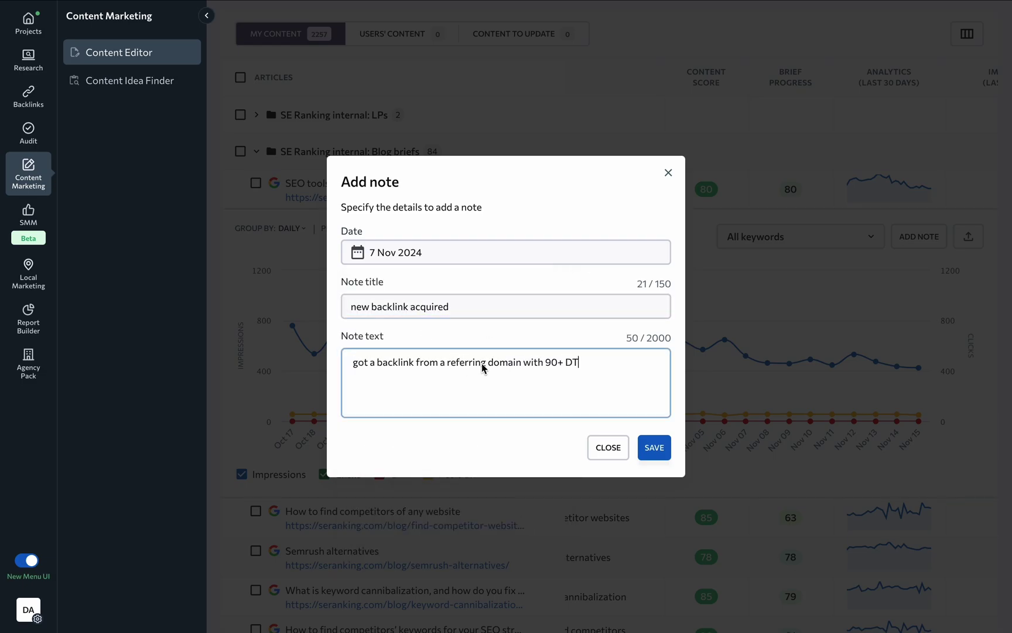
left_click(644, 441)
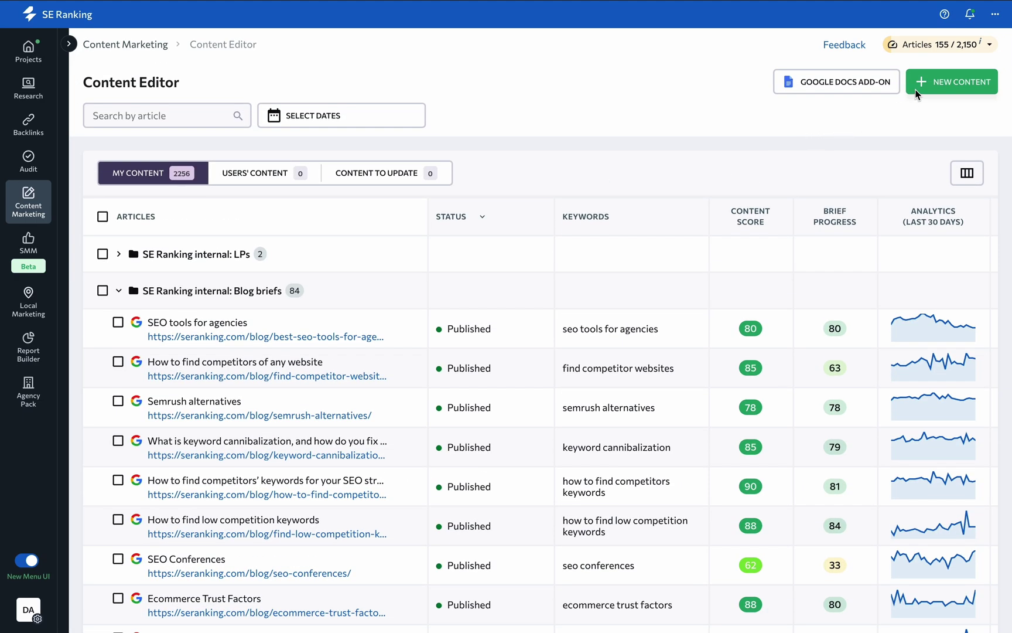
Create an Optimize existing content project for the AI for SEO article, keyword 'AI SEO'
left_click(922, 85)
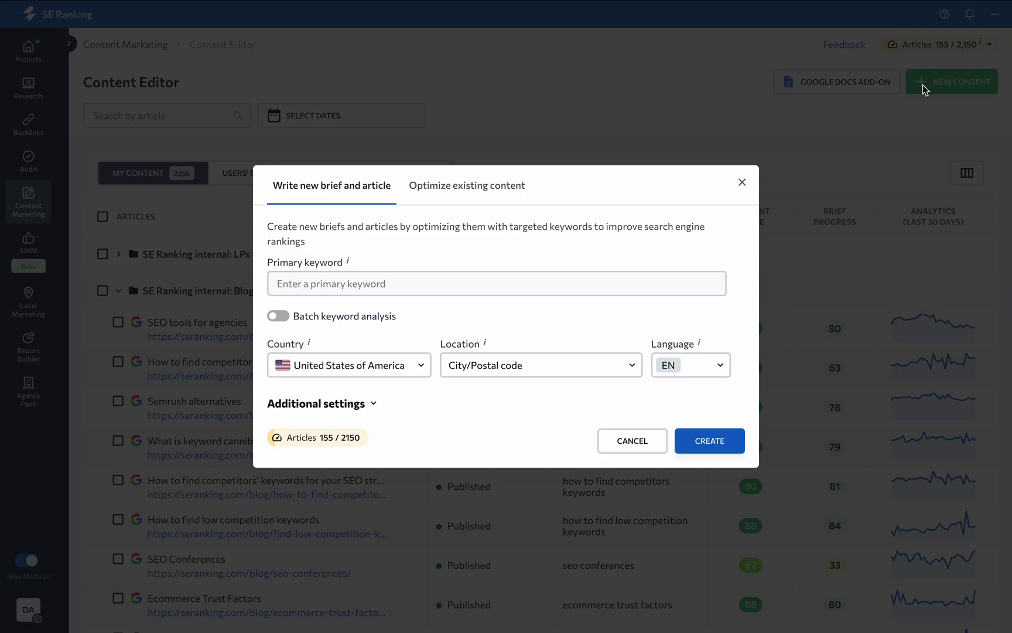
left_click(467, 202)
left_click(465, 290)
type("AI")
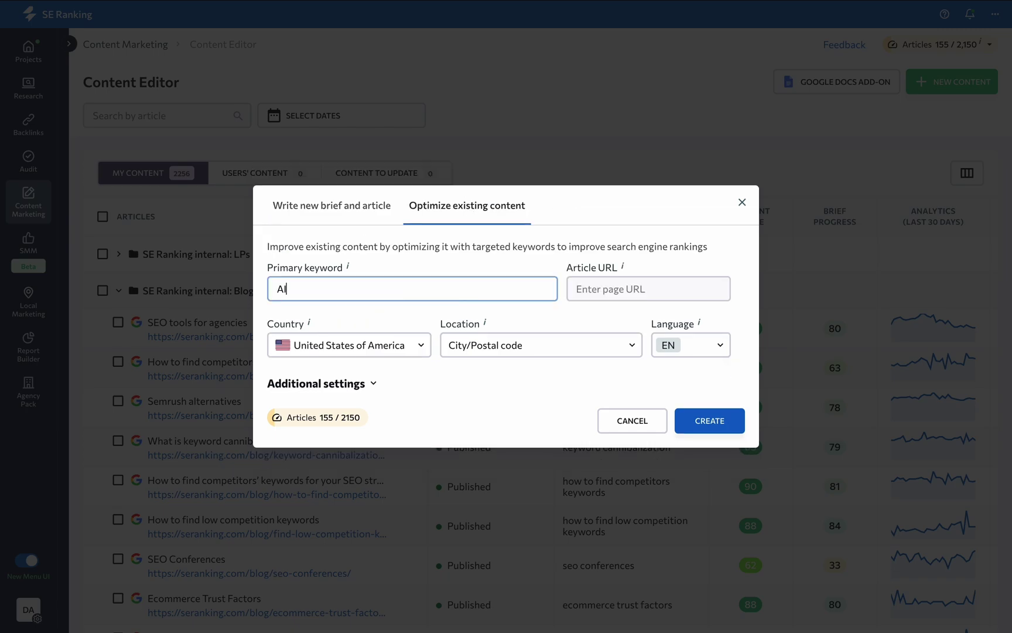
type(" SEO")
left_click(587, 296)
key("ctrl+v")
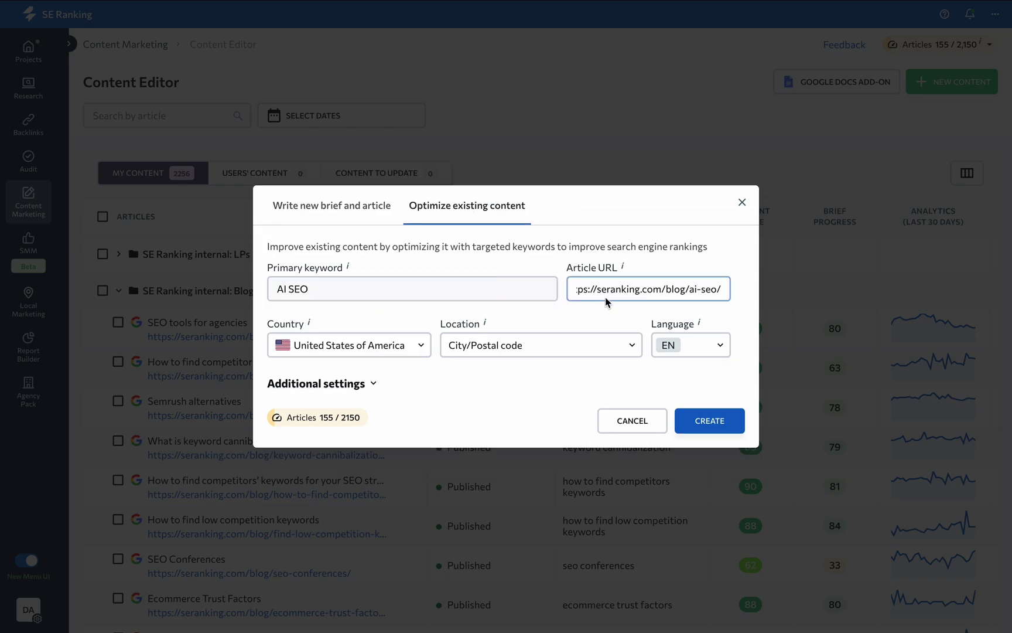
left_click(716, 419)
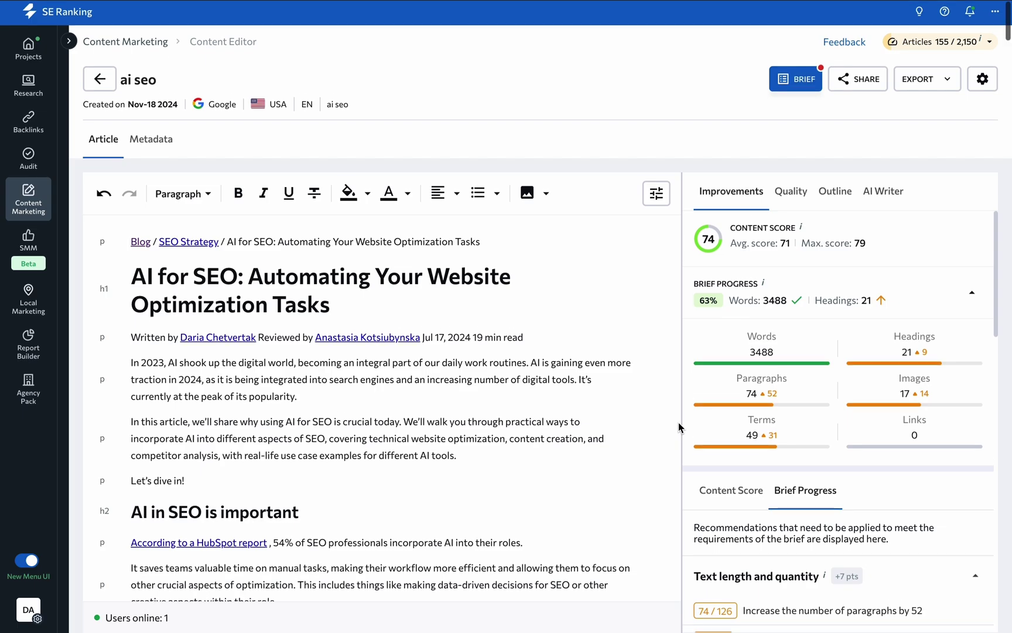
scroll(678, 426, "down", 2)
scroll(679, 427, "down", 3)
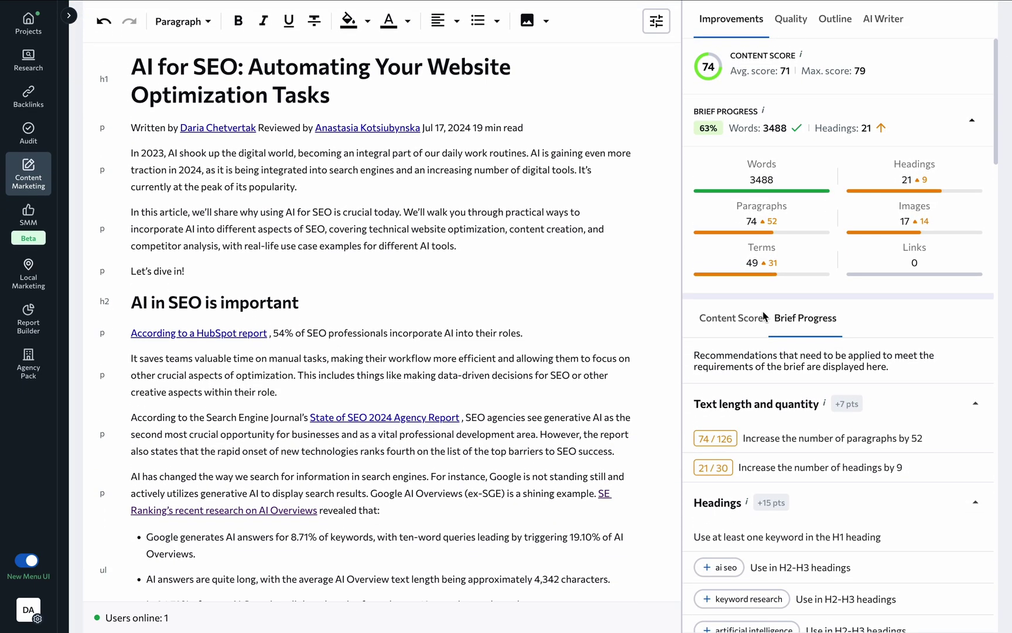
scroll(764, 317, "down", 2)
scroll(764, 317, "down", 2)
scroll(764, 316, "down", 2)
scroll(764, 317, "down", 2)
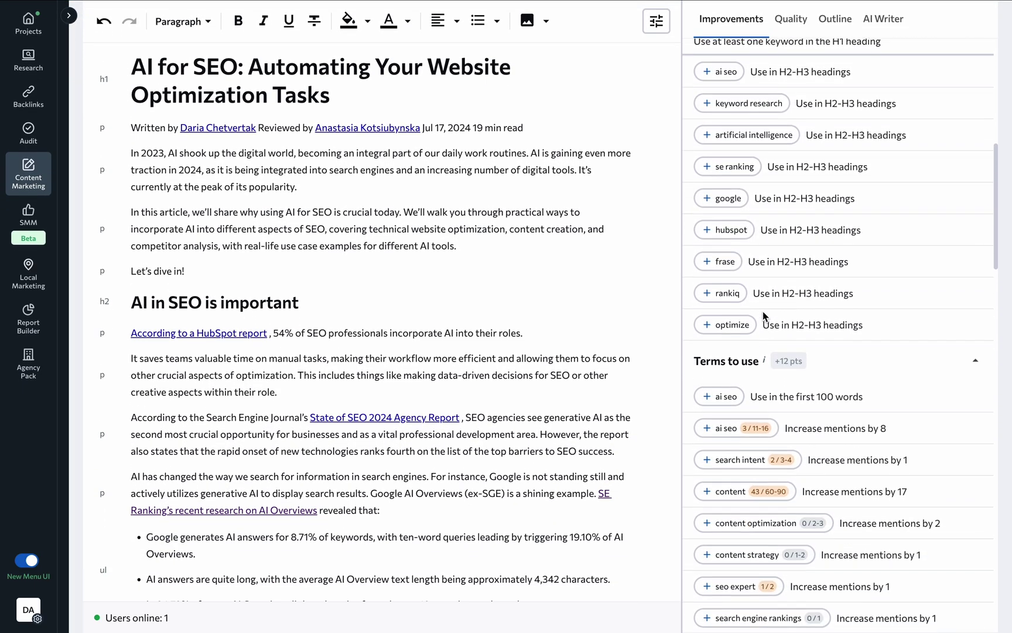